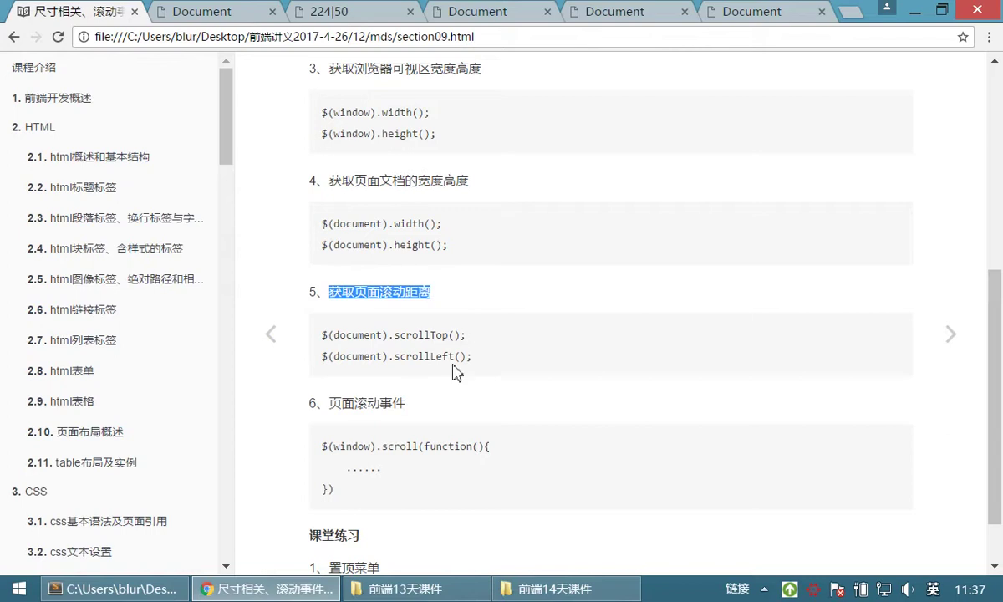
- Review the 获取页面滚动距离 section of the notes, highlighting the scrollTop() and scrollLeft() methods
scroll(513, 371, down, 1)
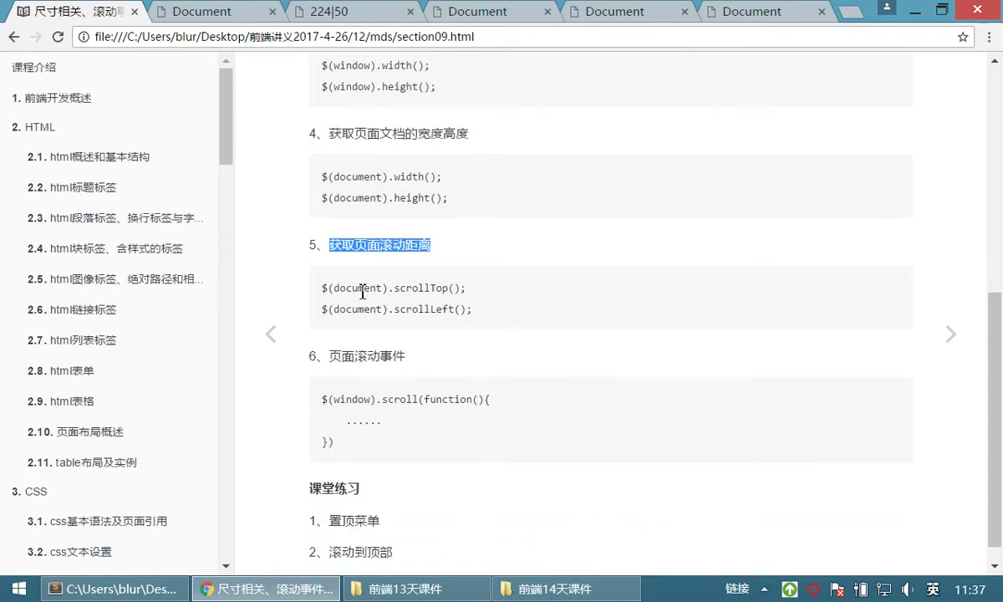
drag(396, 290, 470, 290)
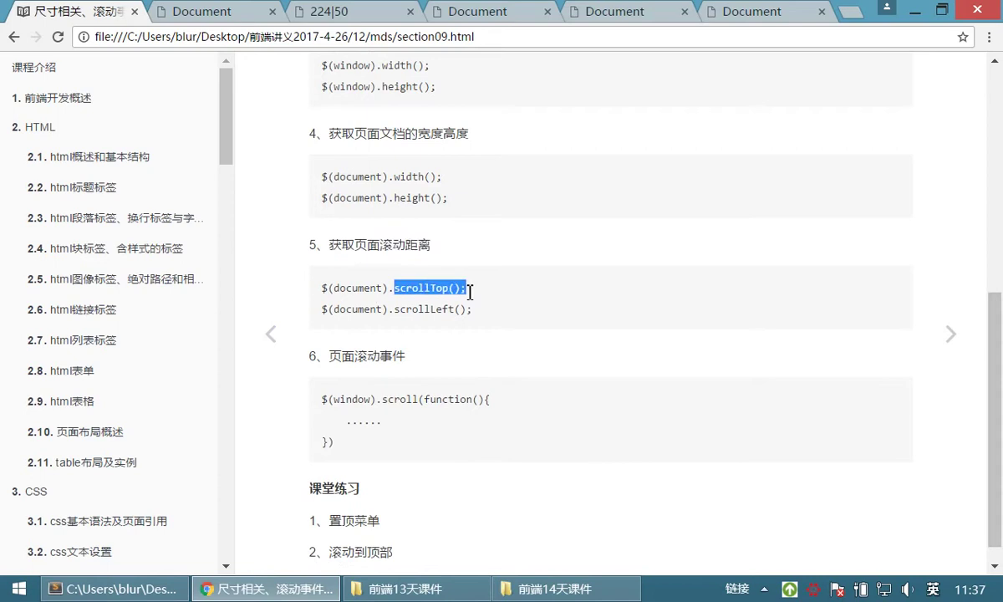
drag(395, 310, 481, 313)
click(387, 294)
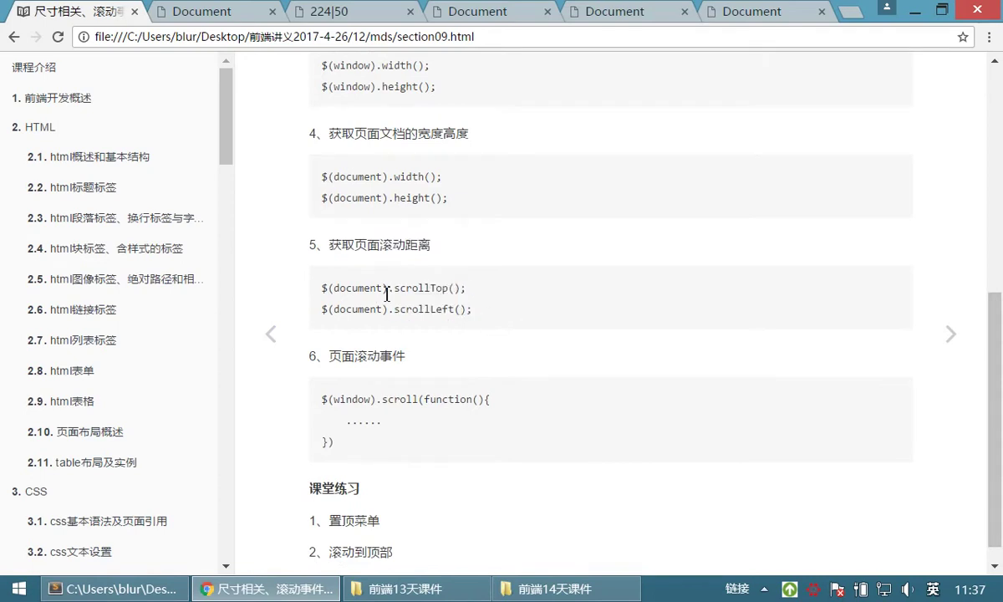
drag(396, 290, 468, 286)
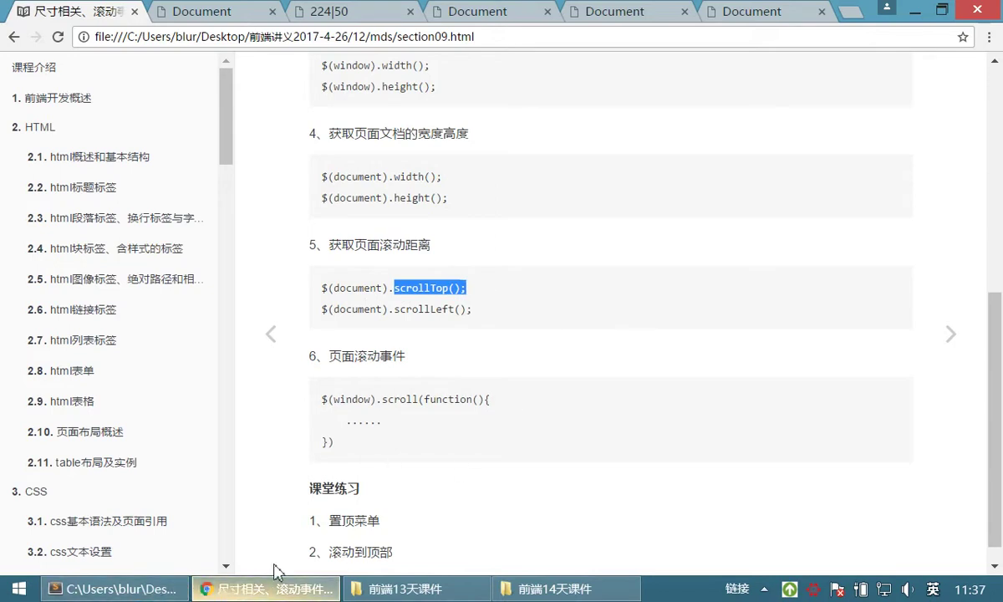
- Scroll the 005可视区尺寸-文档尺寸.html demo page back to its beginning, and return to the lecture notes
click(748, 15)
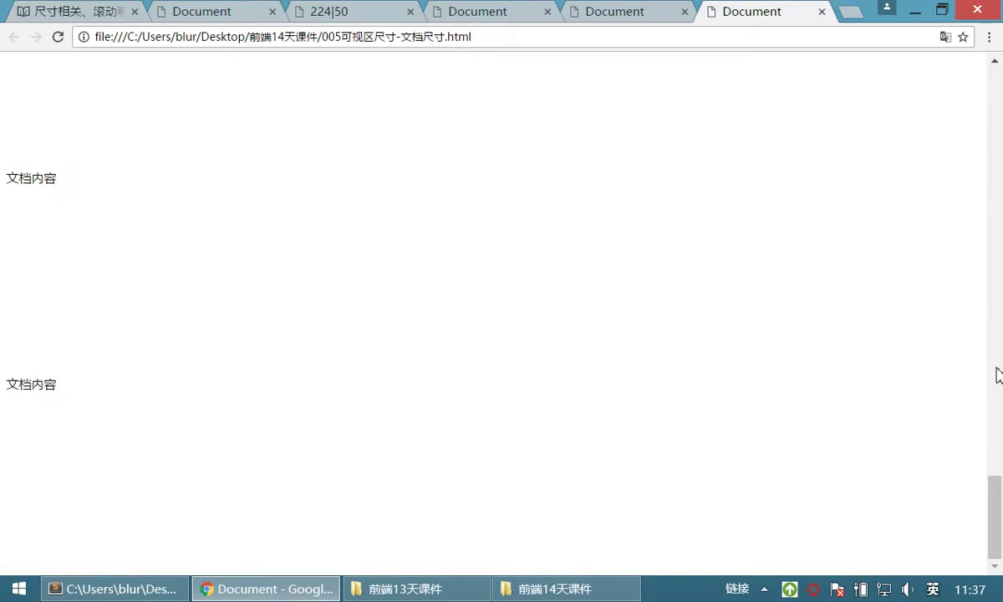
drag(999, 490, 995, 150)
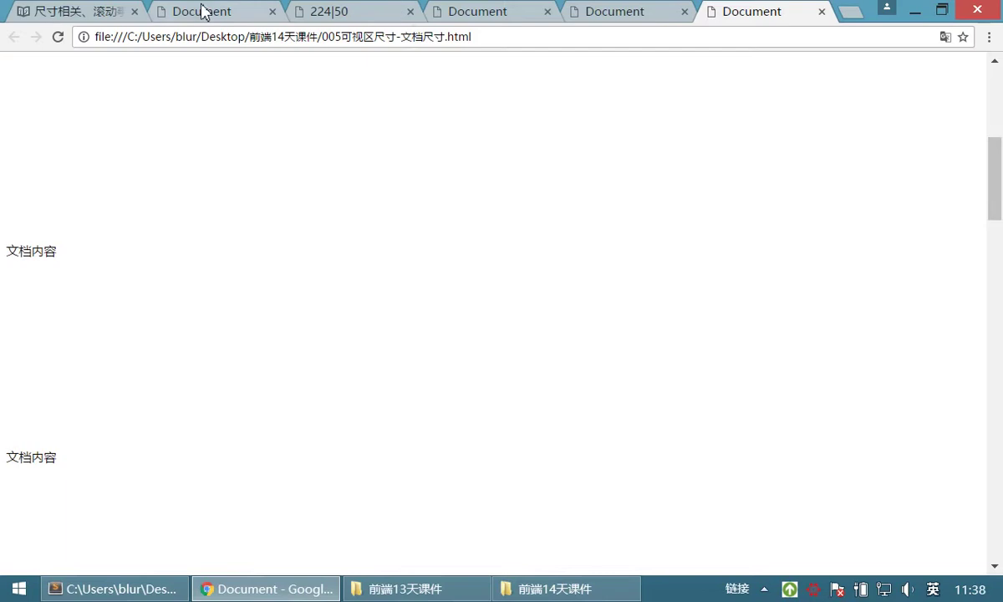
drag(996, 222, 917, 125)
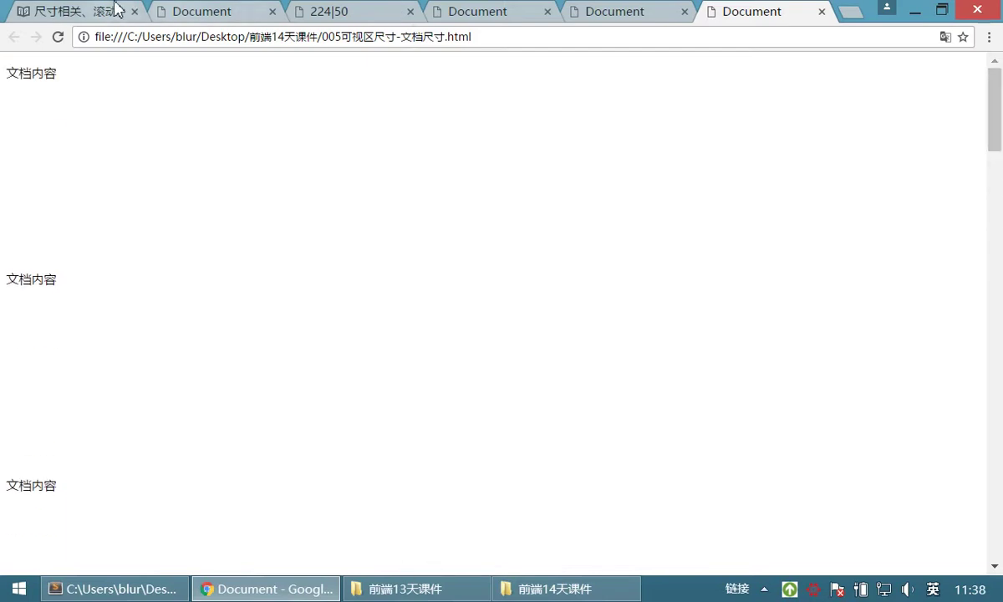
click(115, 10)
click(454, 309)
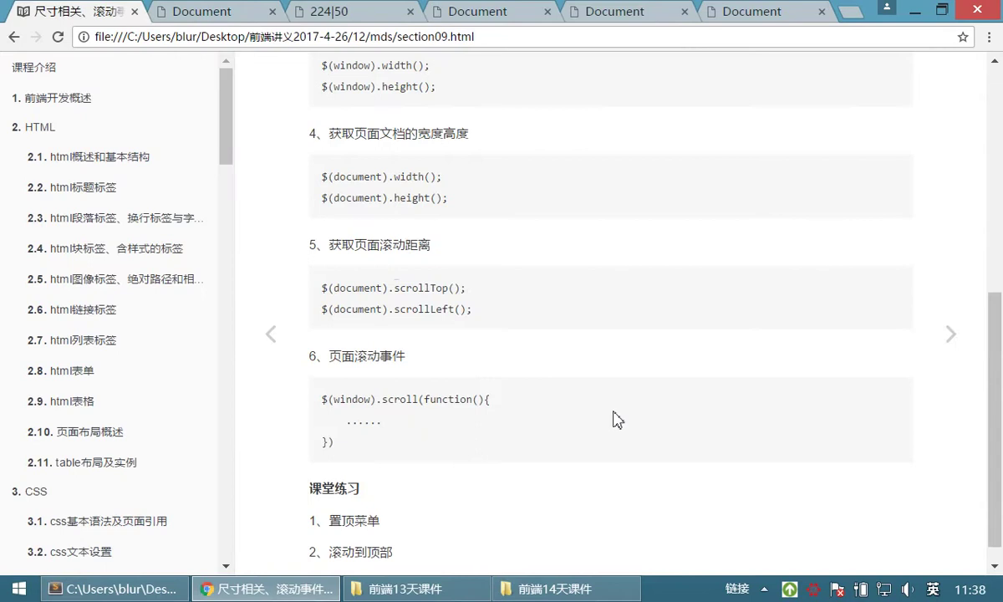
- Switch to Photoshop, create a transparent 1280 × 768 pixel document at 72 pixels/inch and fill its layer with white
click(1001, 595)
double_click(110, 117)
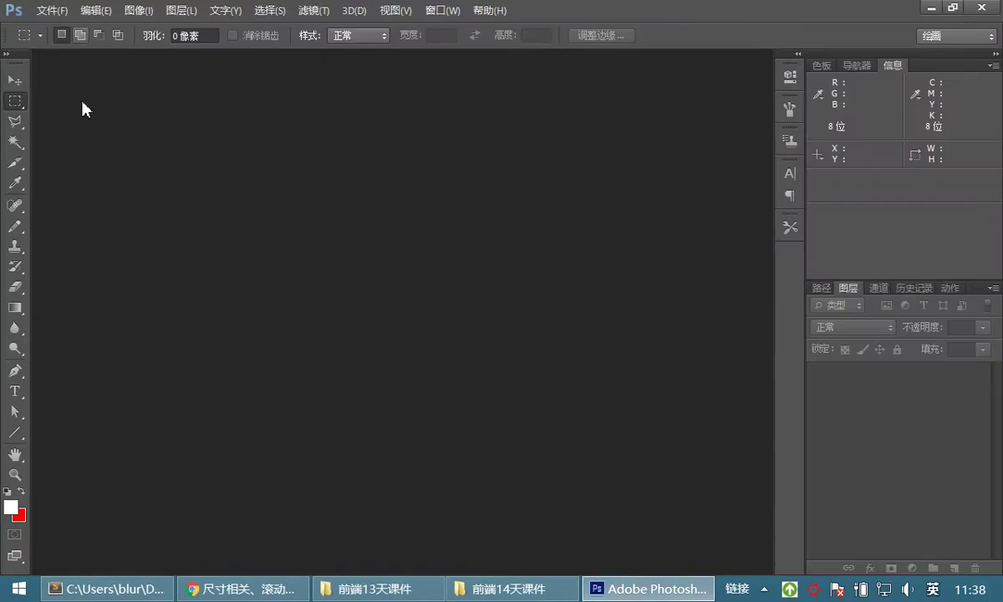
click(53, 11)
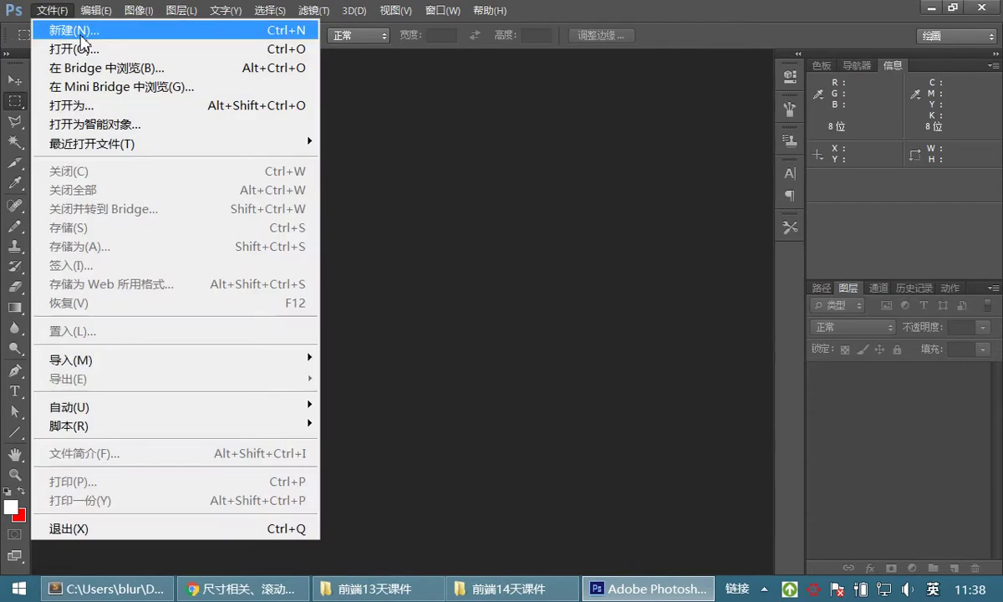
click(59, 29)
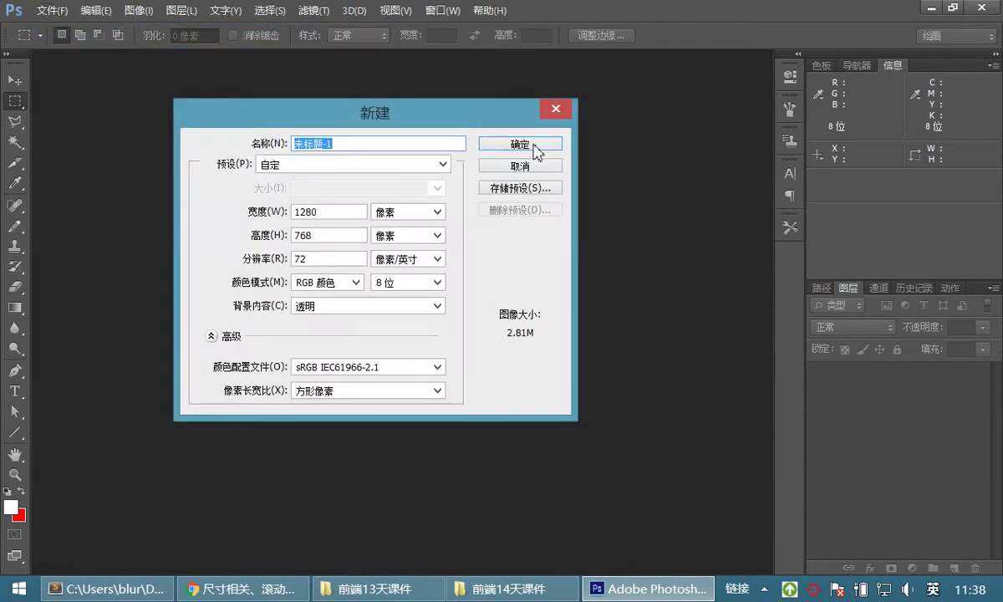
click(532, 148)
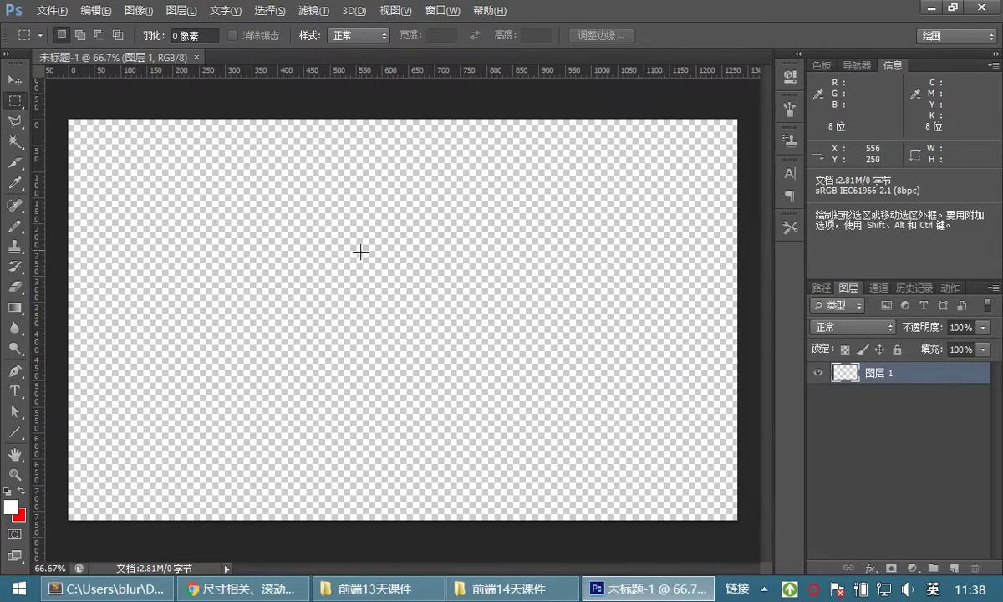
key(alt+Delete)
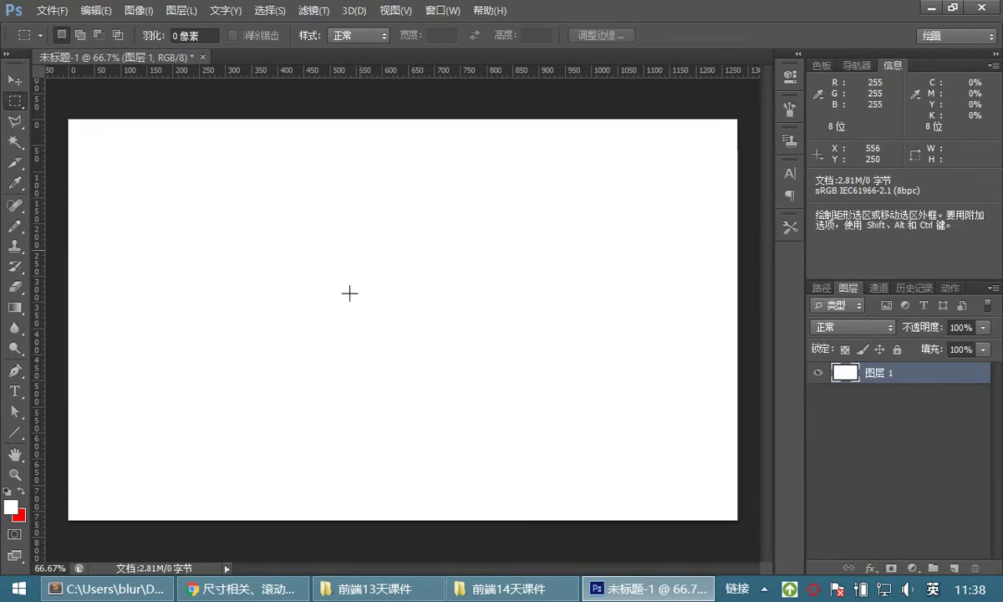
- On a new layer, draw a rectangle about 459 × 300 px with a 1 px black outside stroke, leaving nothing selected
click(953, 568)
drag(224, 209, 466, 365)
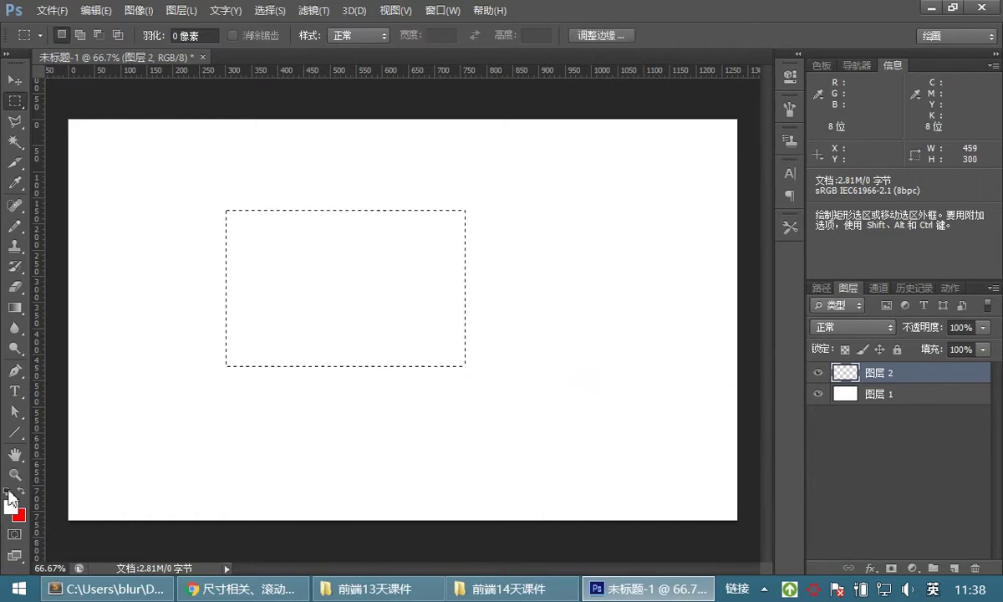
click(98, 11)
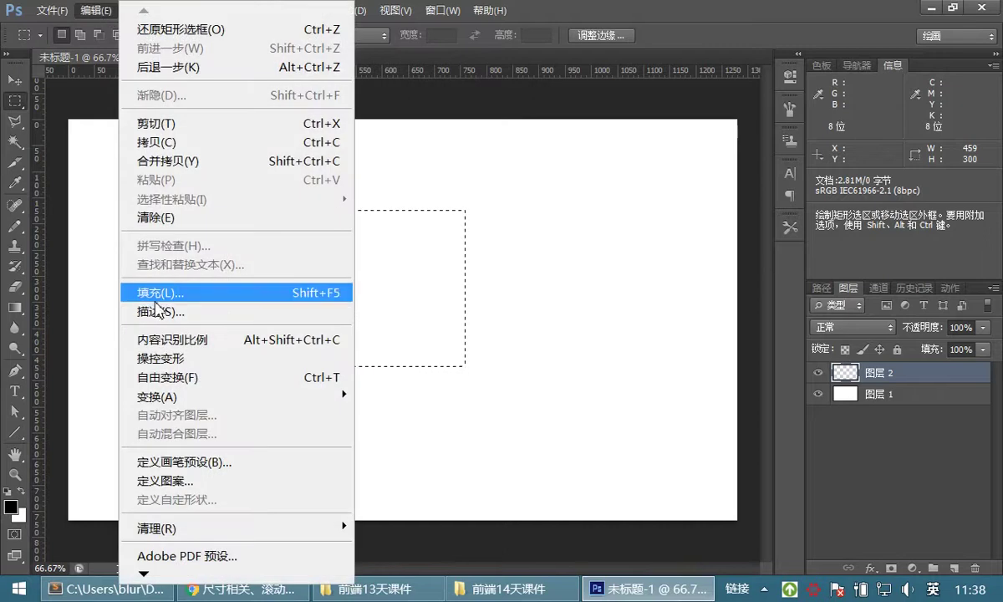
click(155, 312)
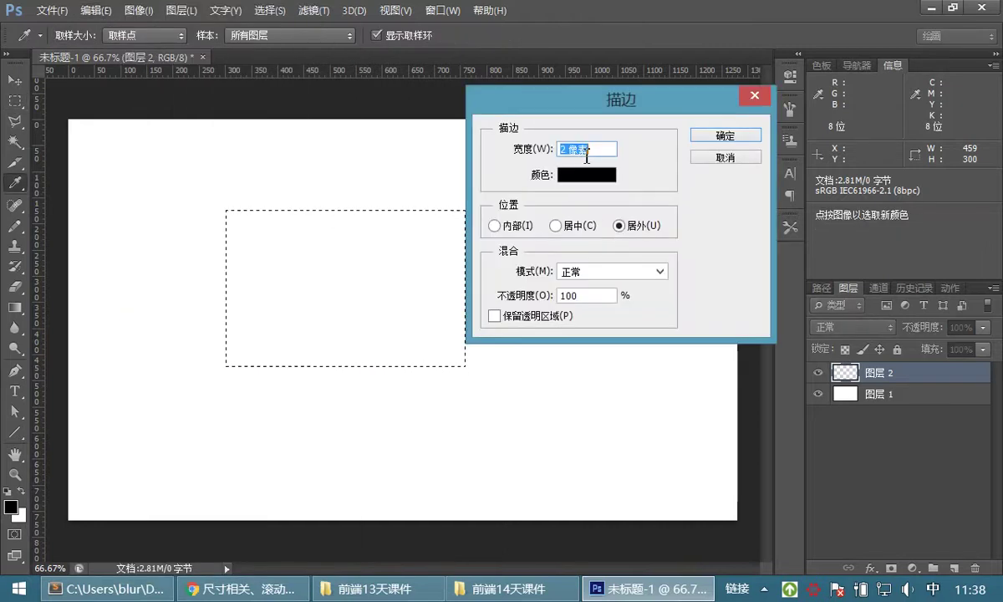
click(565, 149)
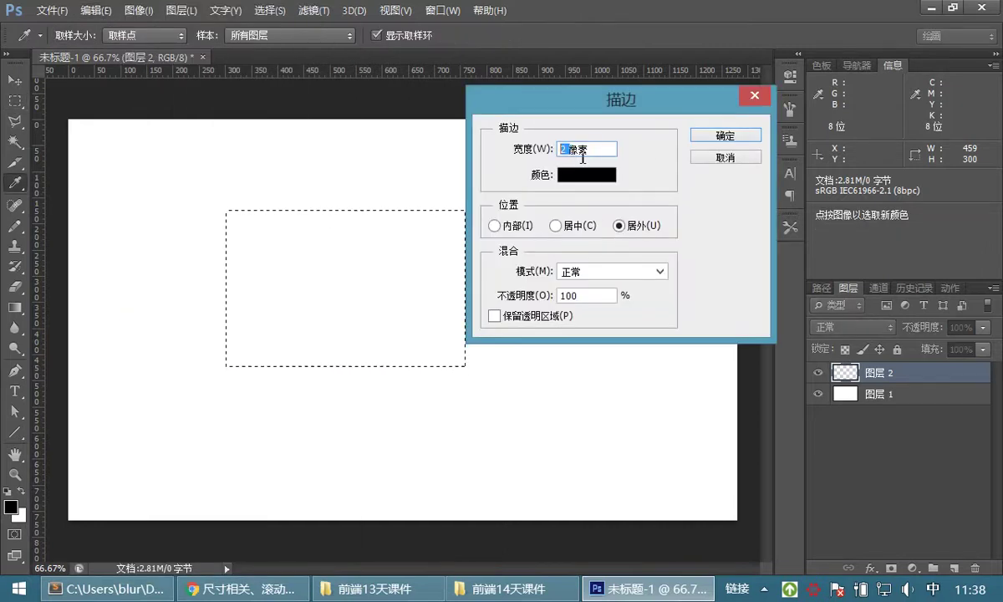
click(712, 138)
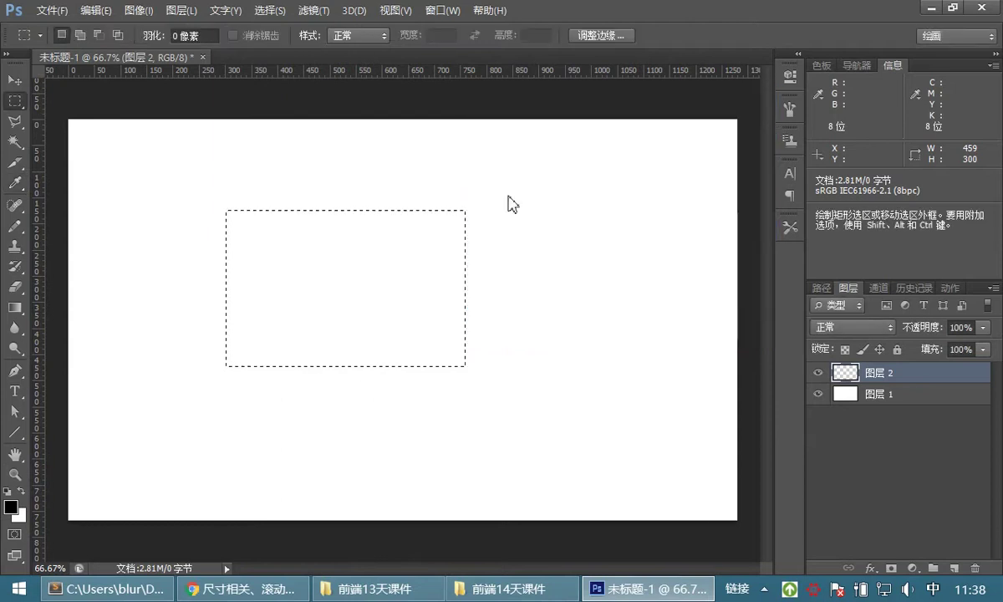
key(ctrl+d)
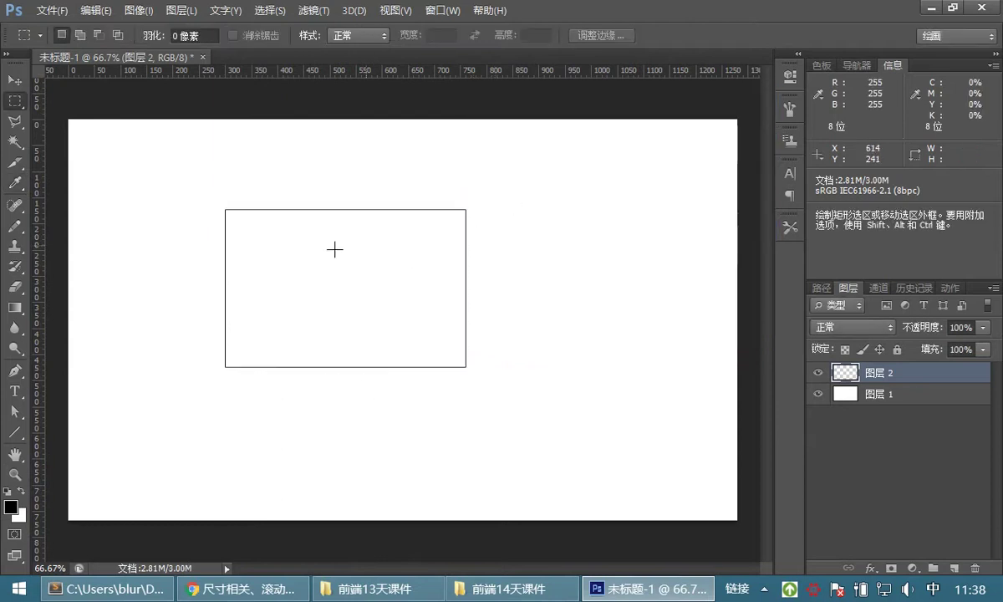
- Display the document at 100% and select a narrow vertical strip about 20 × 176 px just inside the rectangle's right edge
click(15, 473)
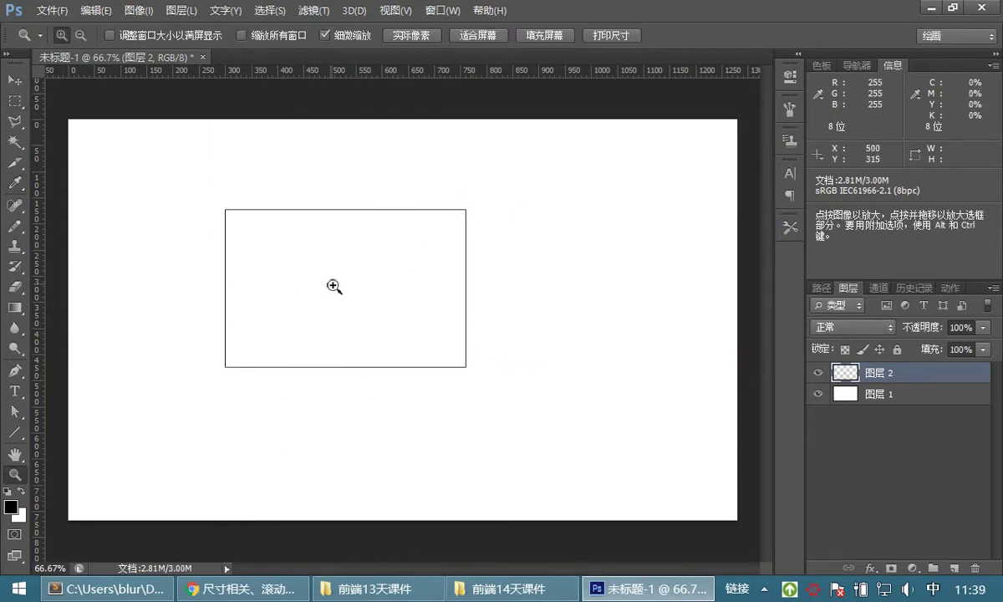
double_click(15, 475)
drag(392, 237, 443, 291)
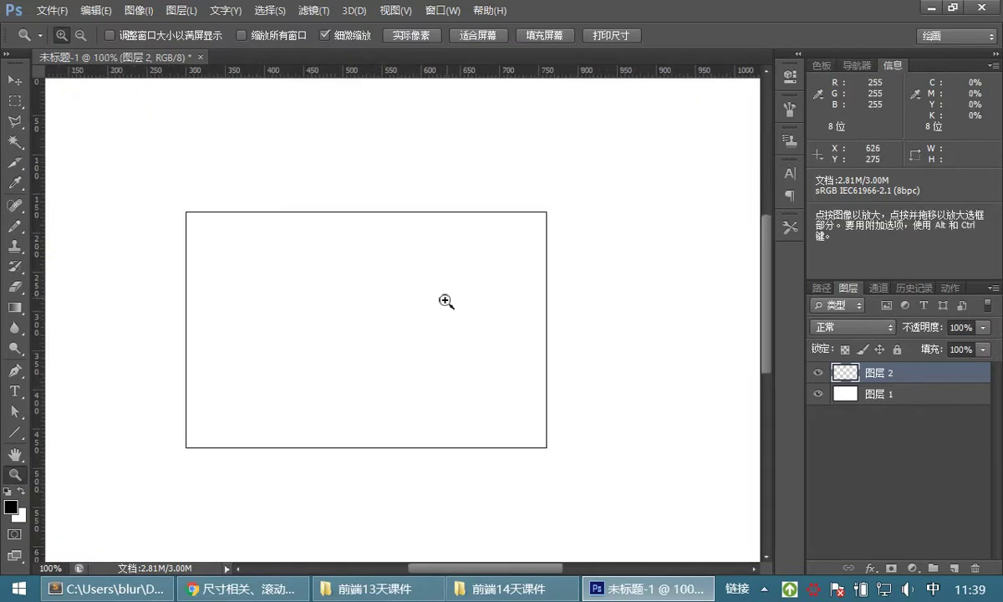
alt+click(443, 294)
click(445, 289)
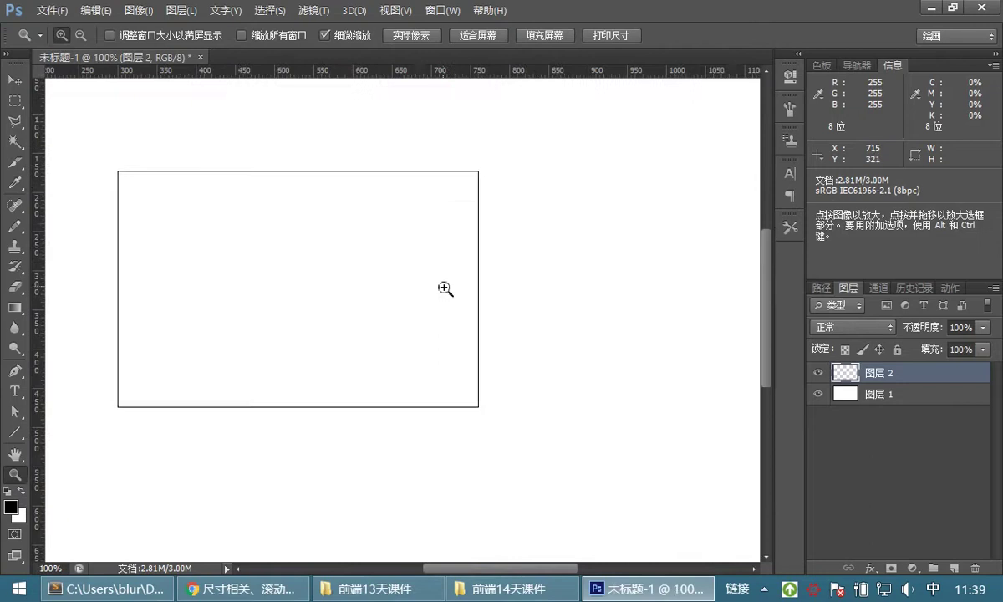
click(444, 284)
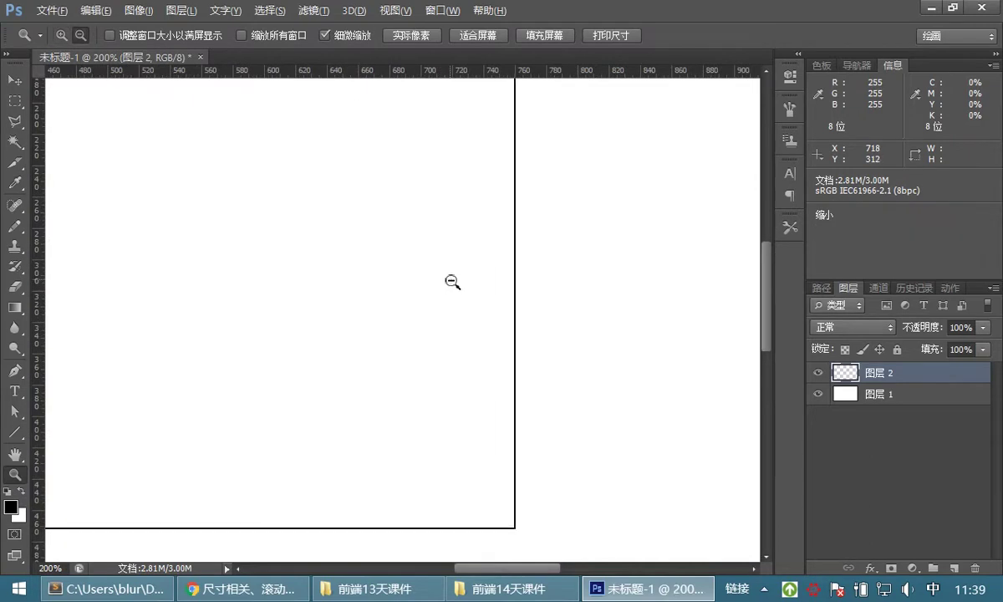
alt+click(449, 284)
click(15, 100)
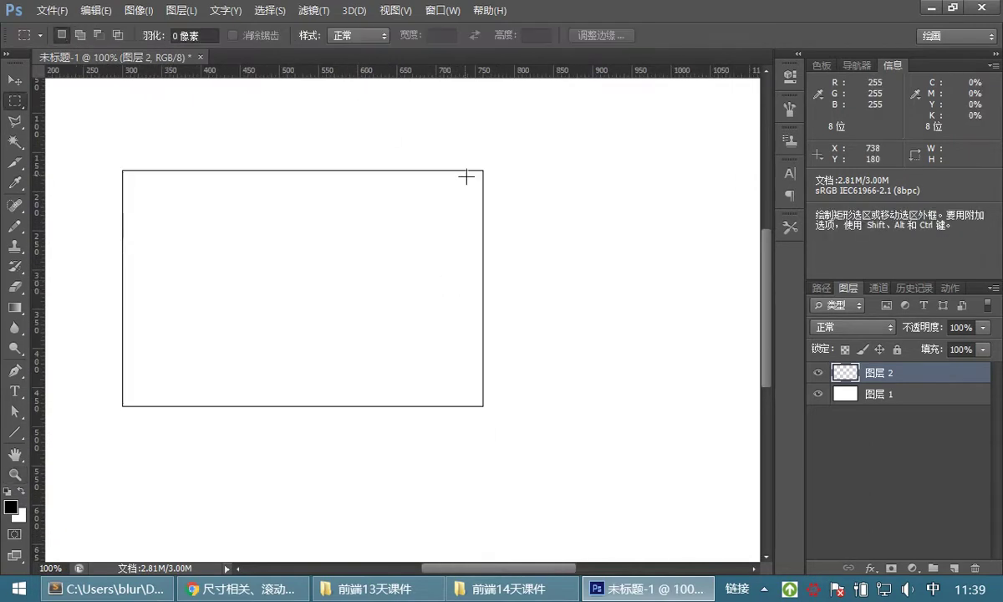
drag(465, 176, 476, 311)
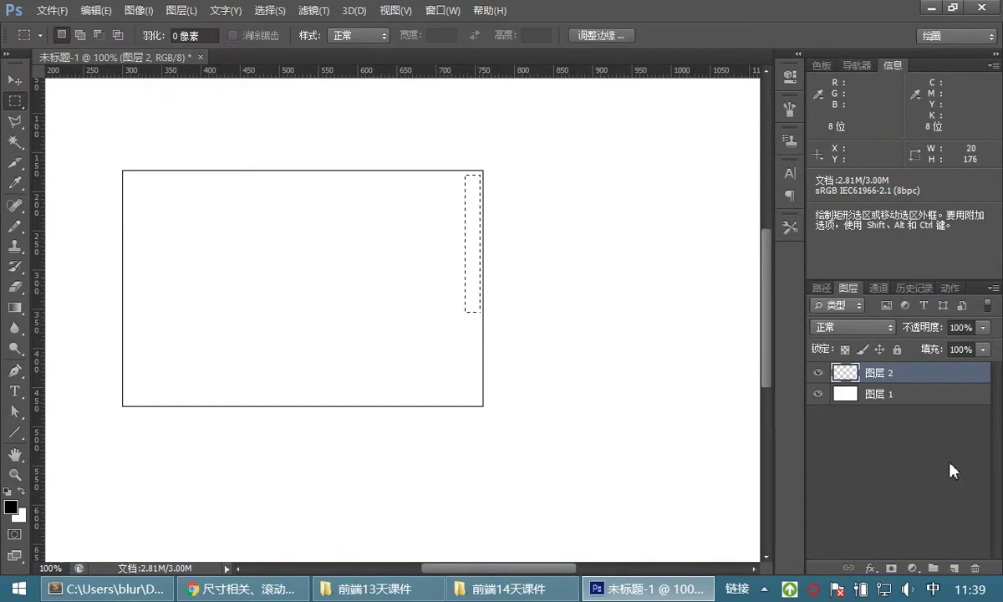
- Add another new layer and fill the selected strip on it with white
click(955, 569)
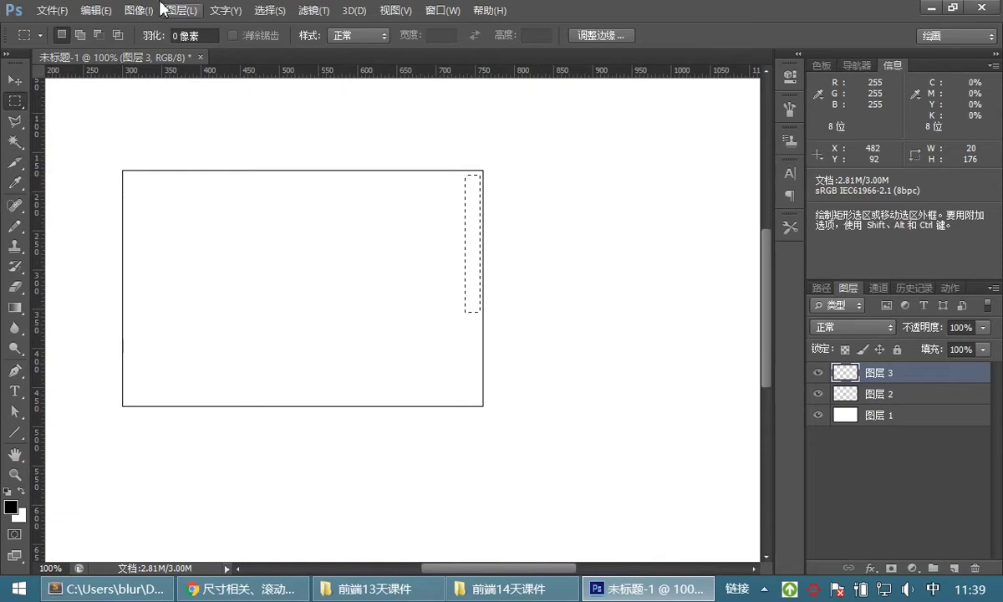
click(96, 11)
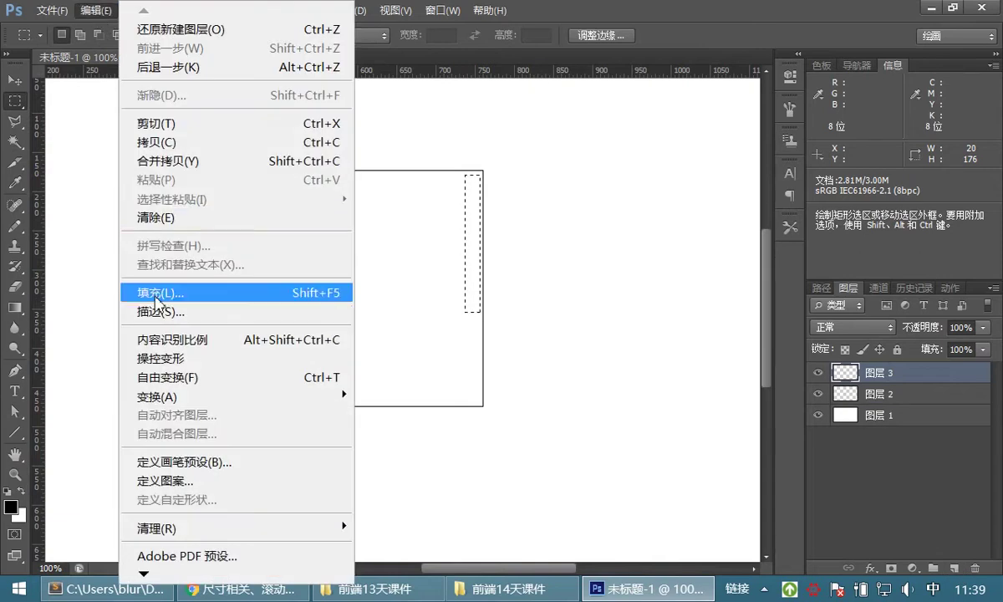
click(192, 292)
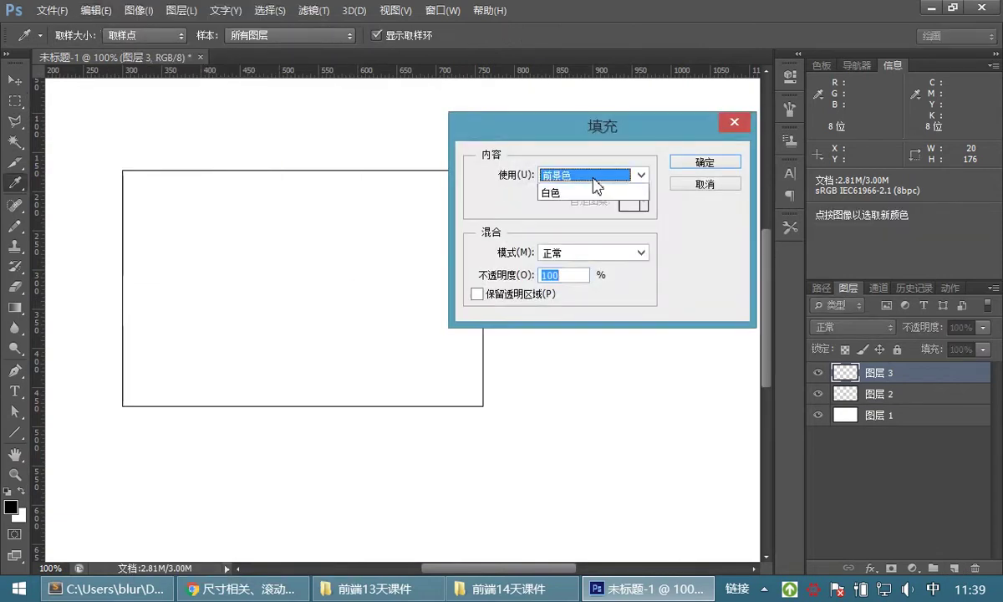
click(593, 179)
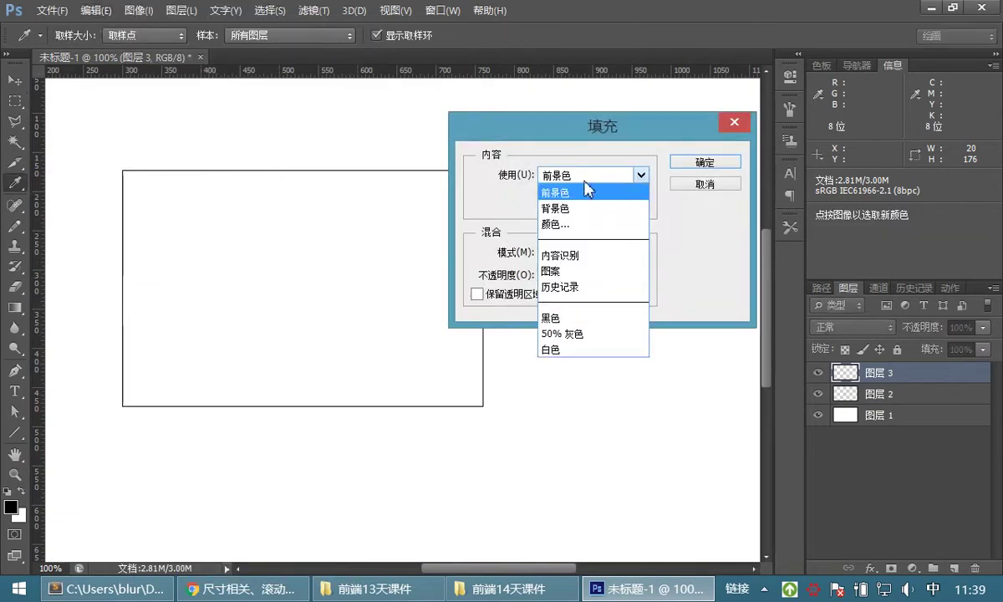
click(552, 349)
click(705, 164)
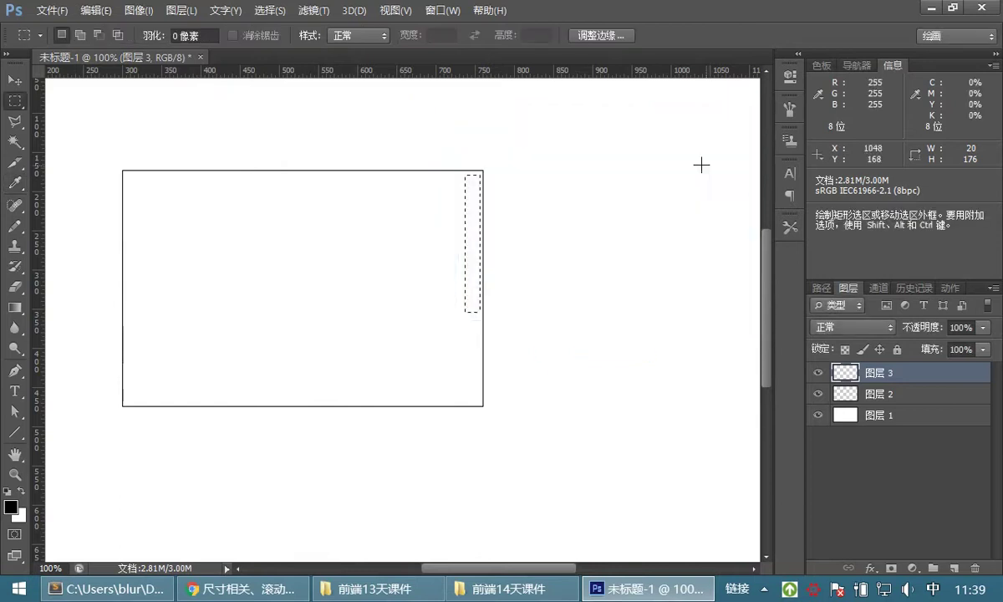
- Stroke the strip with a 1 px black outline placed outside, and clear the selection
click(96, 10)
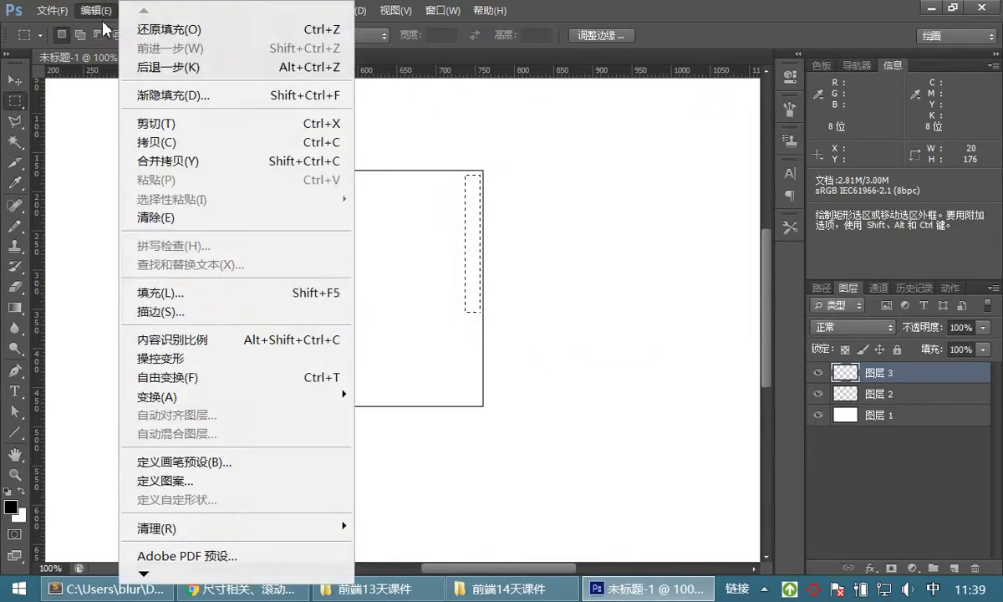
click(161, 313)
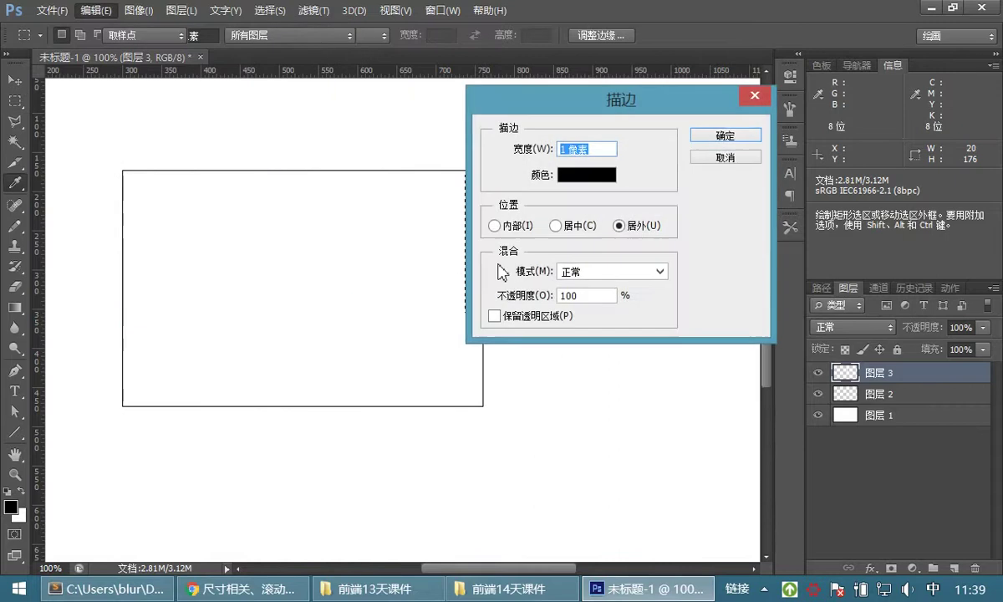
click(724, 139)
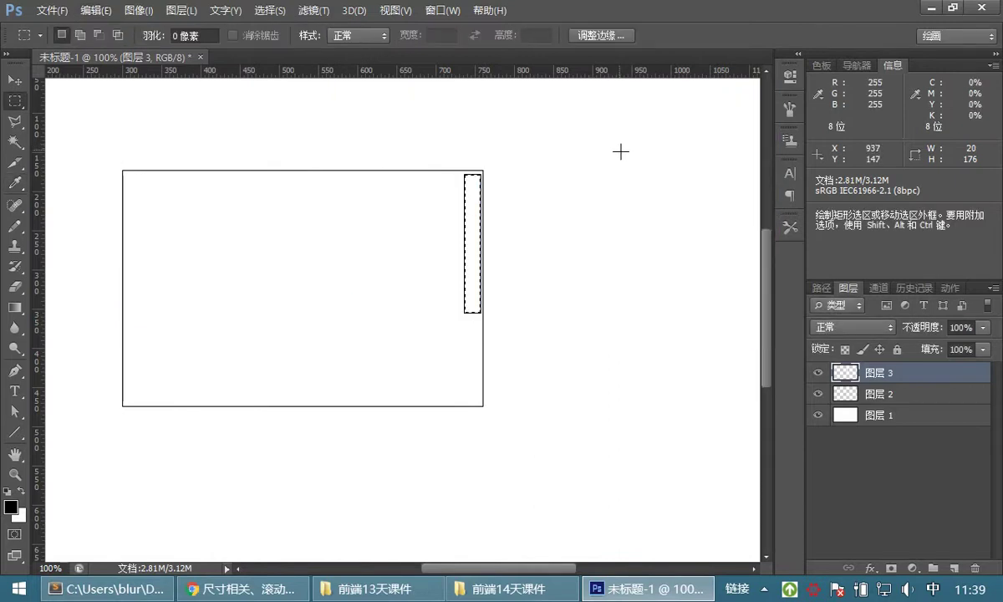
key(ctrl+d)
- Add a layer directly above the white base layer and select a 428 × 462 px area from the rectangle's upper-left inner corner, extending below it
click(15, 80)
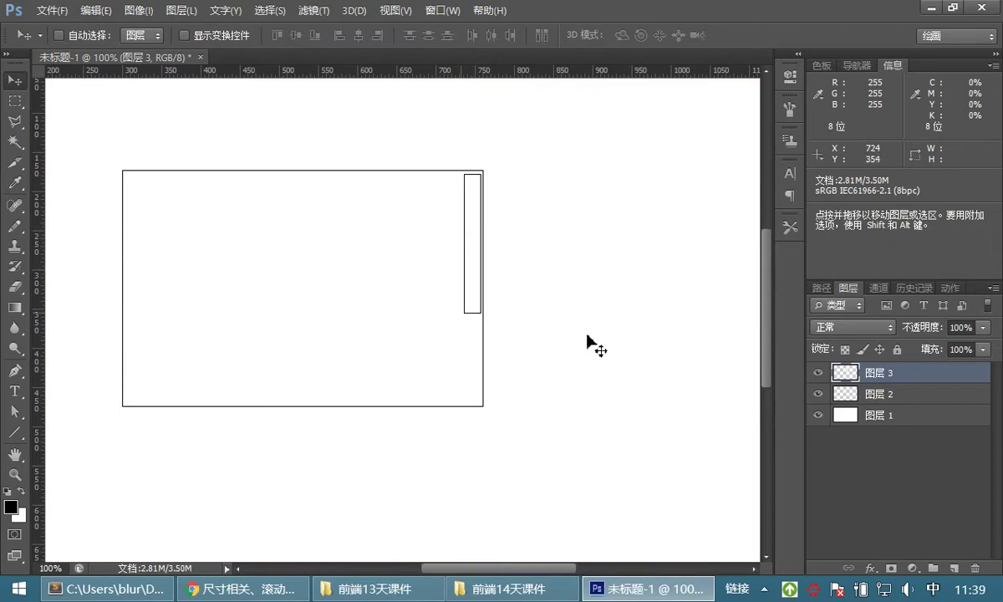
click(902, 423)
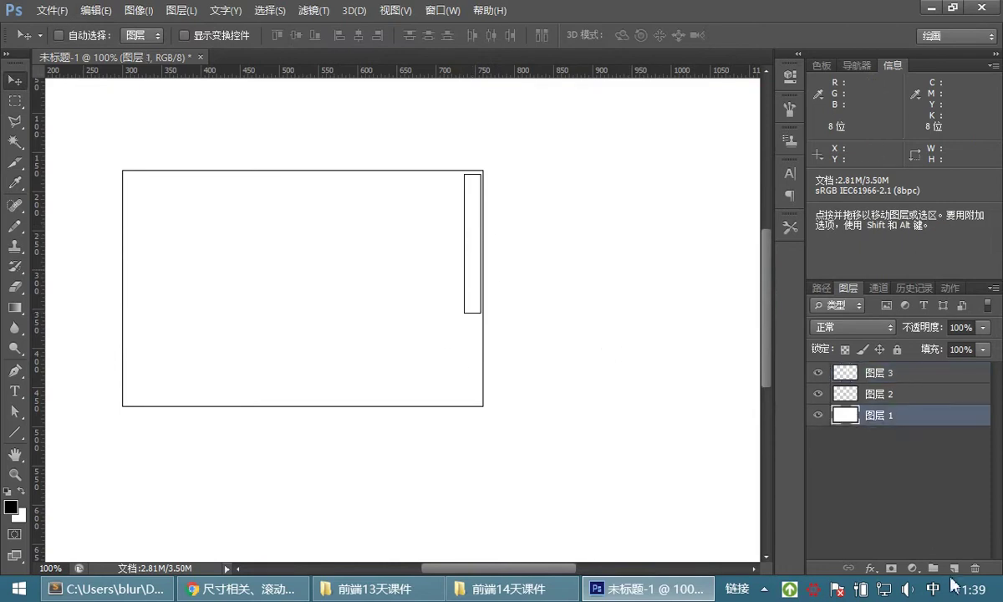
click(954, 568)
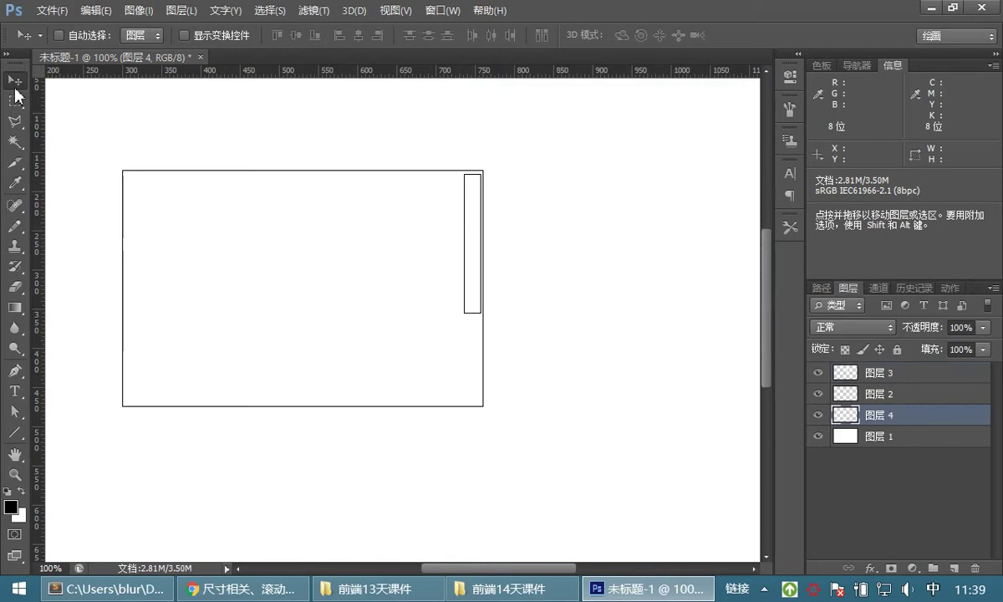
click(15, 101)
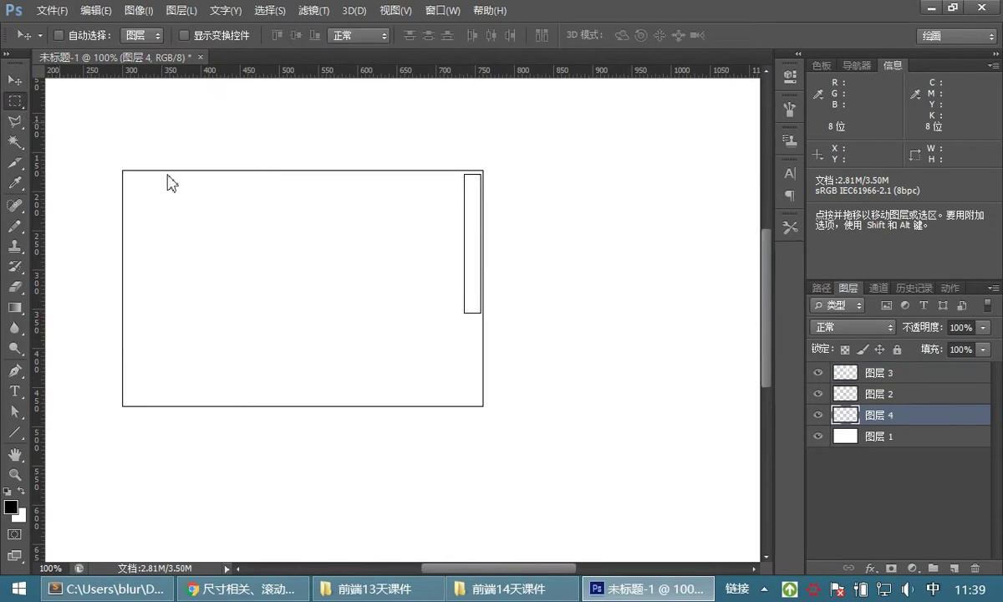
drag(124, 173, 460, 534)
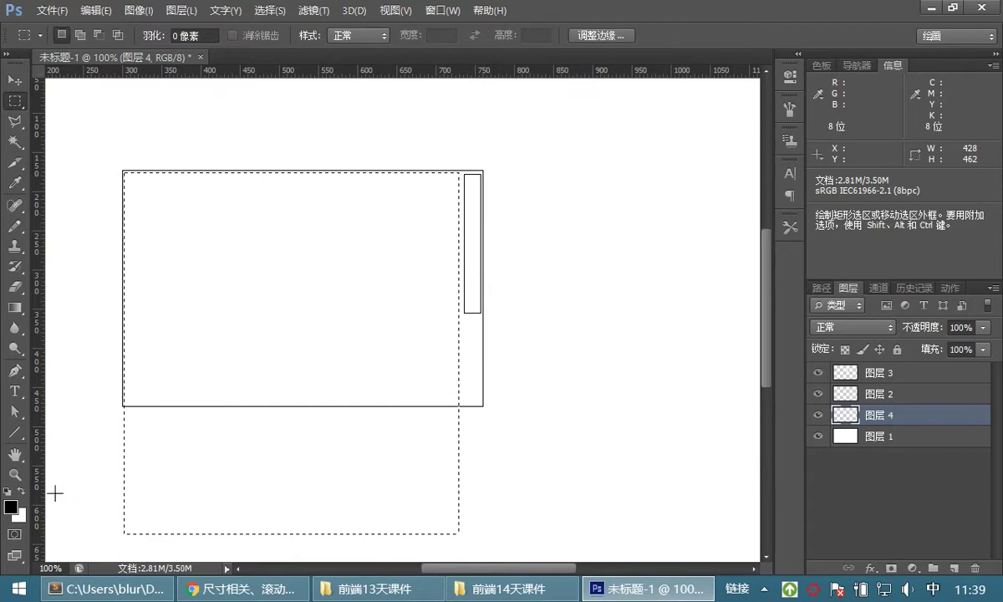
- Set the foreground colour to a bright yellow-green, #b4ea0e
click(12, 506)
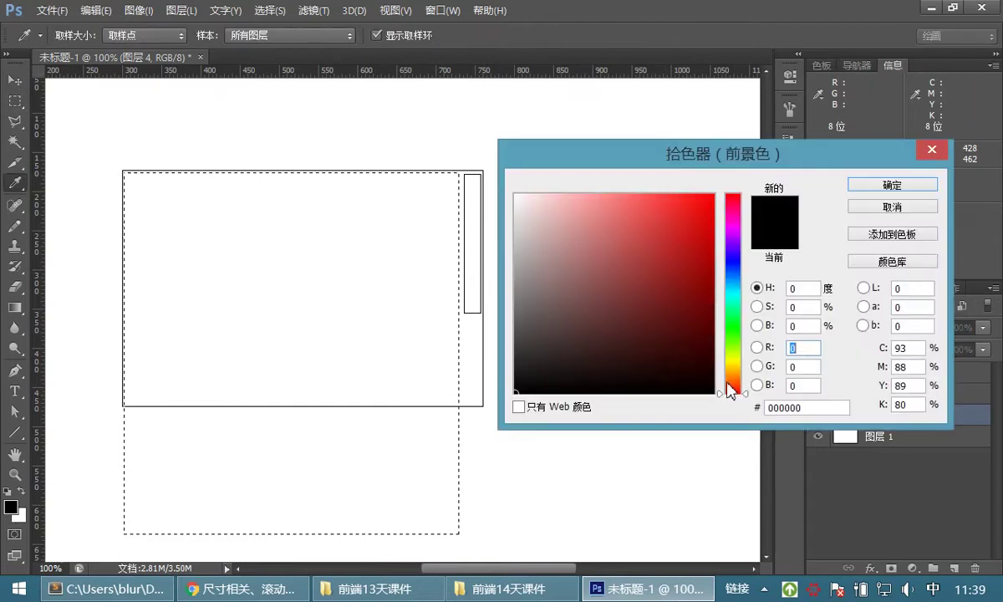
drag(739, 382, 738, 364)
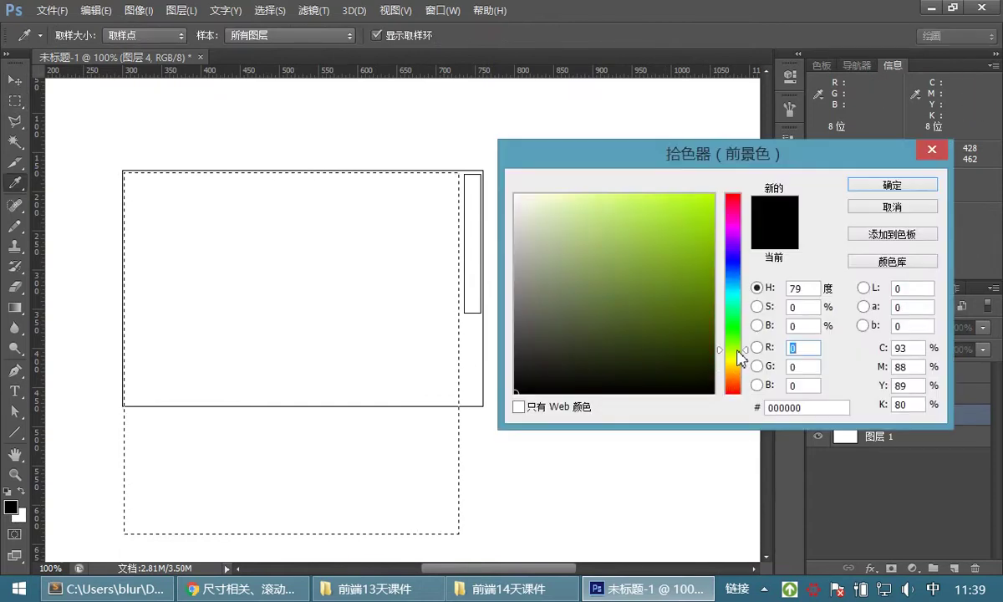
click(705, 212)
click(894, 186)
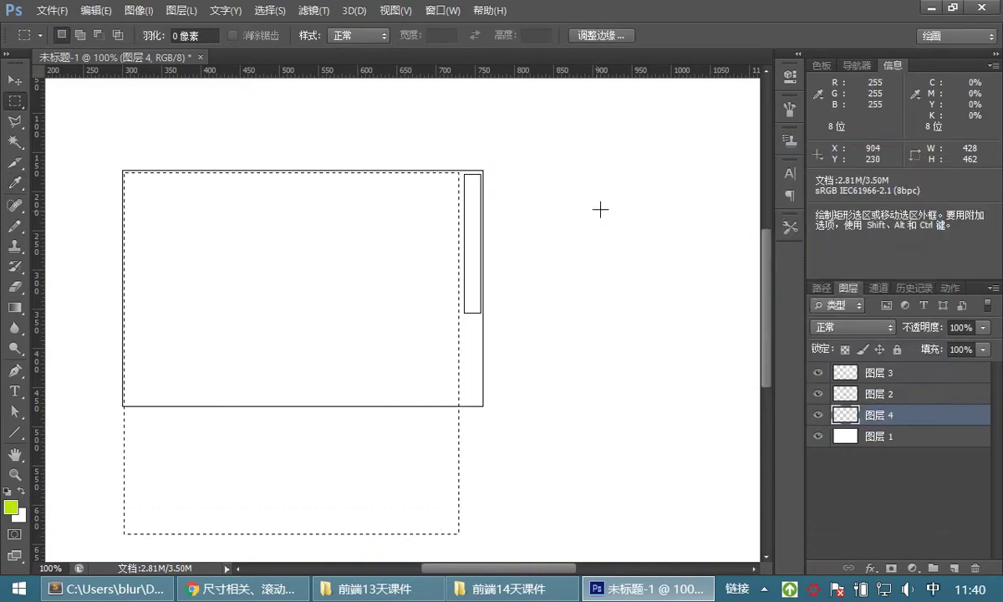
- Fill the selected area with the foreground colour and clear the selection
click(96, 10)
click(152, 294)
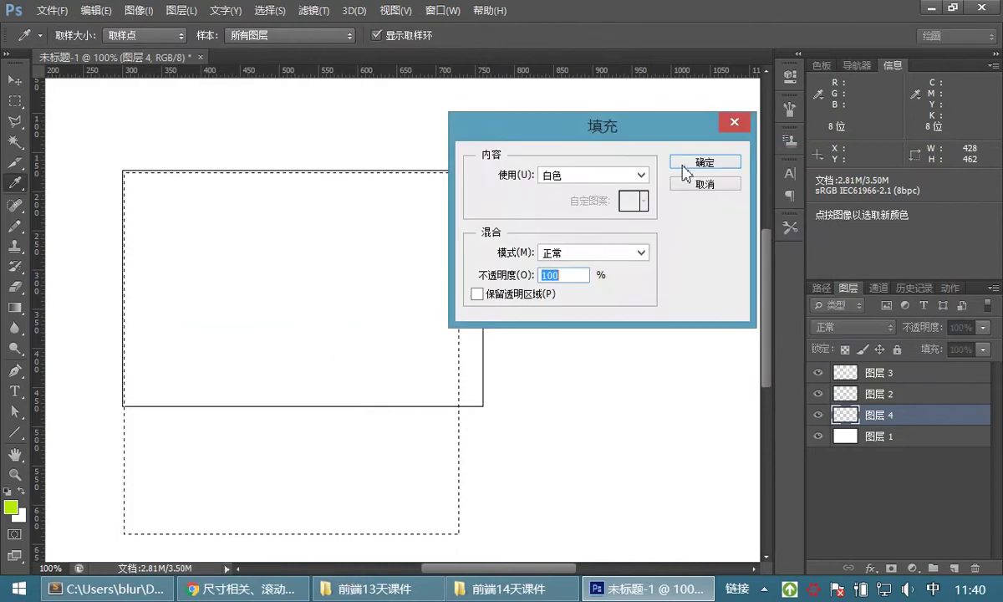
click(577, 175)
click(582, 193)
click(705, 163)
click(274, 326)
click(15, 80)
- Move the scrollbar strip partway down inside the viewport rectangle and shift the green block up beyond the rectangle's upper edge
click(819, 395)
click(819, 395)
click(820, 374)
click(820, 374)
click(853, 372)
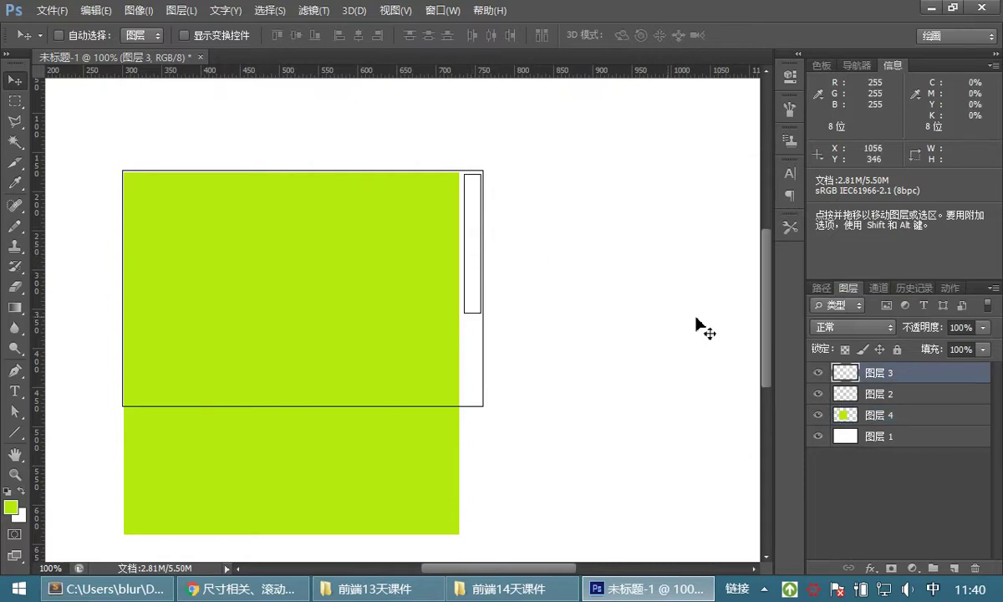
drag(474, 228, 470, 276)
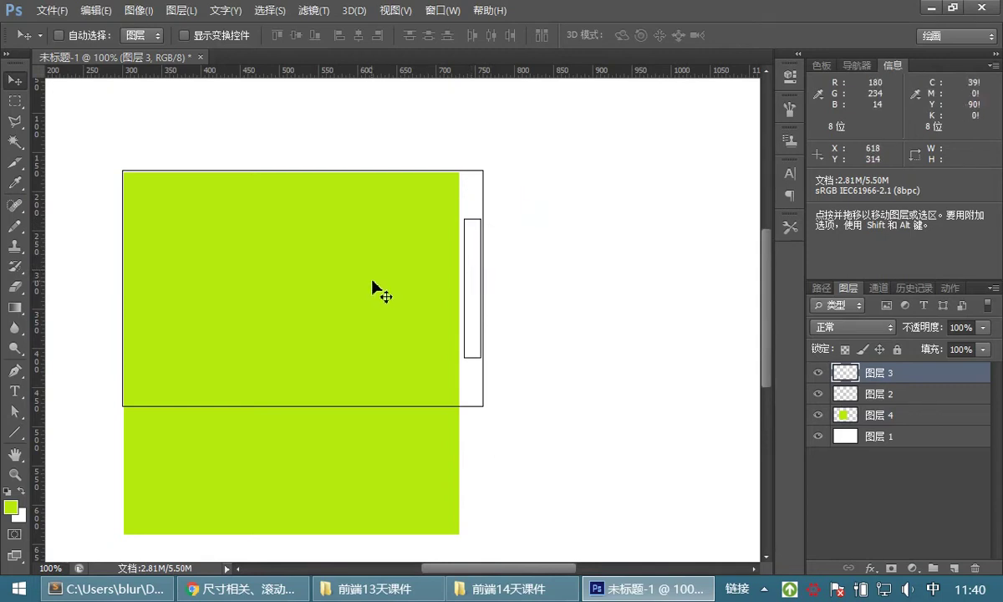
ctrl+click(365, 291)
drag(365, 289, 373, 194)
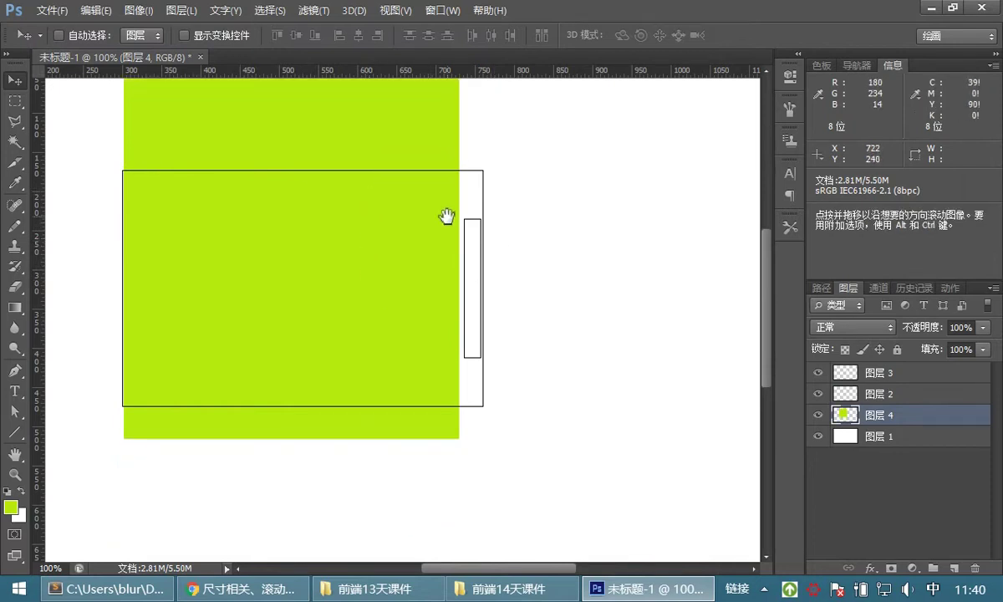
- Choose the Pencil tool and set the foreground colour to bright red, #f90606
drag(436, 242, 438, 315)
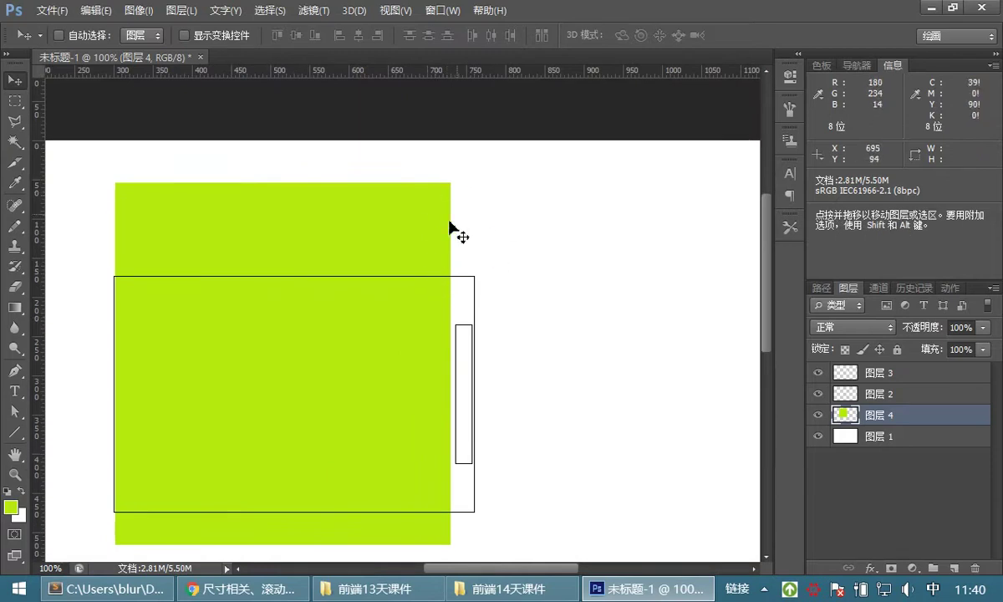
click(15, 474)
click(417, 225)
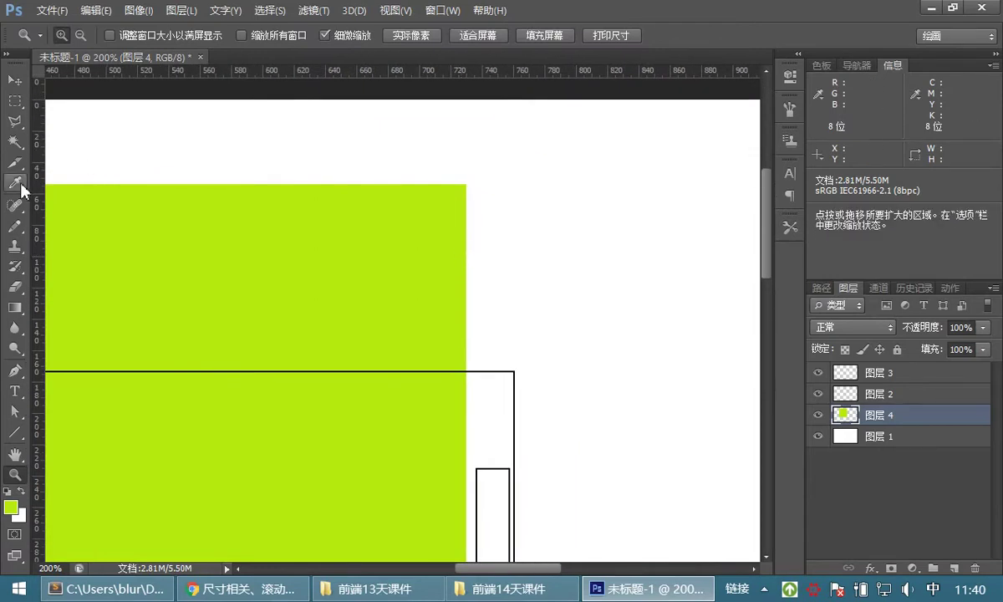
click(17, 230)
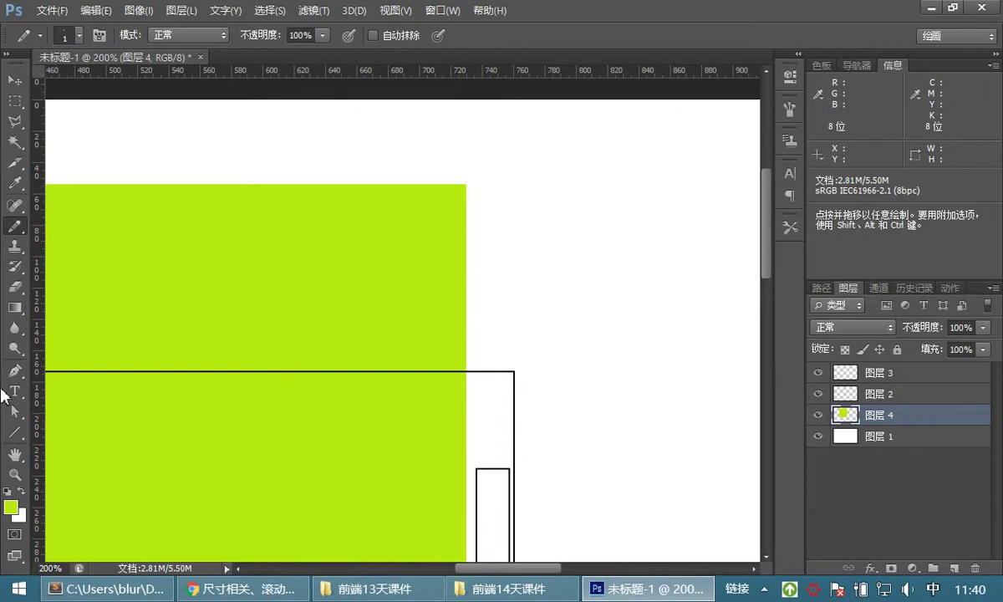
click(12, 512)
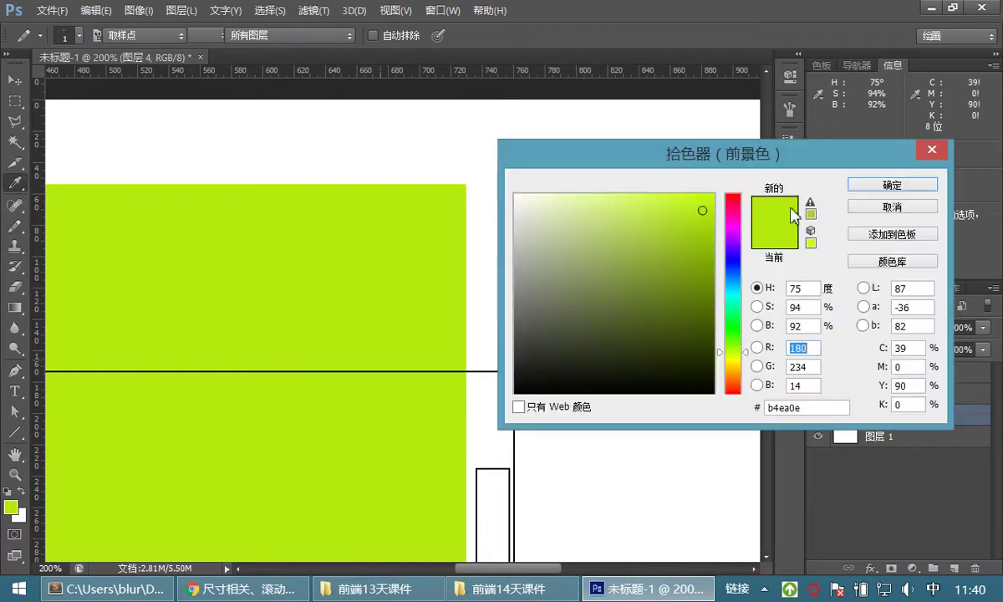
click(732, 196)
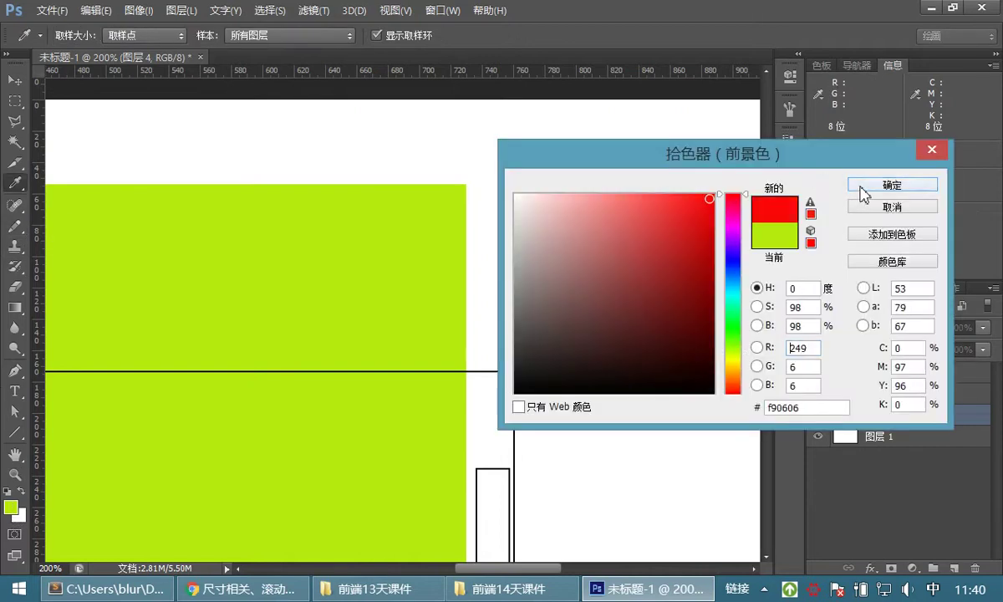
click(861, 185)
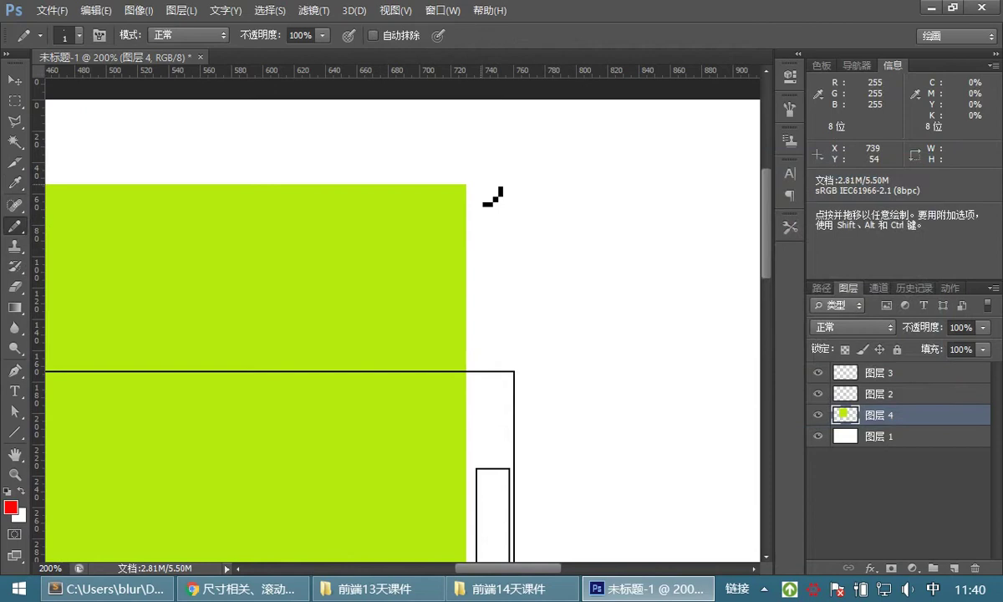
- On a new uppermost layer, draw a short red horizontal line beside the green block, level with its upper edge
click(894, 378)
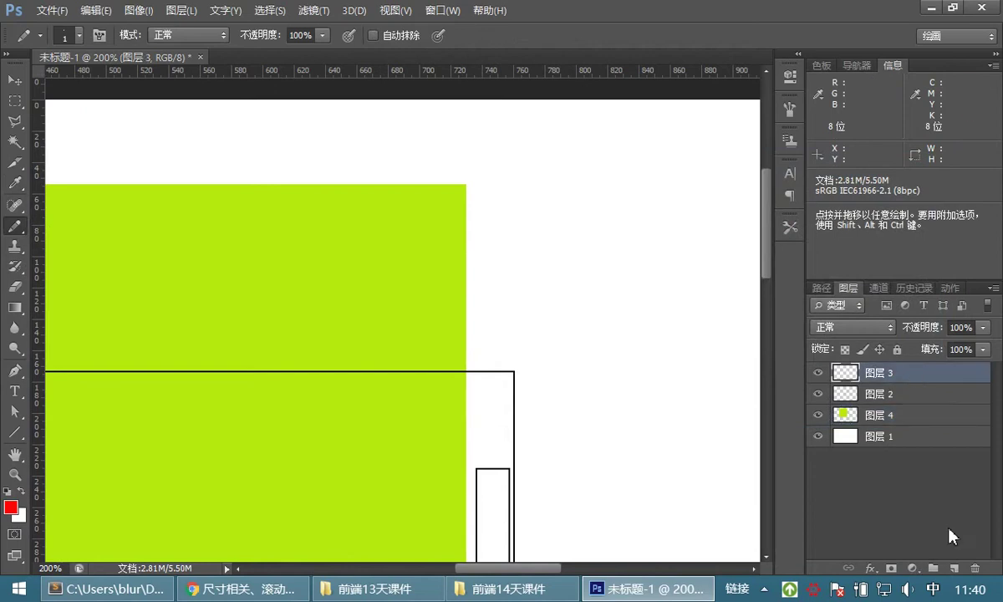
click(954, 569)
drag(504, 185, 487, 201)
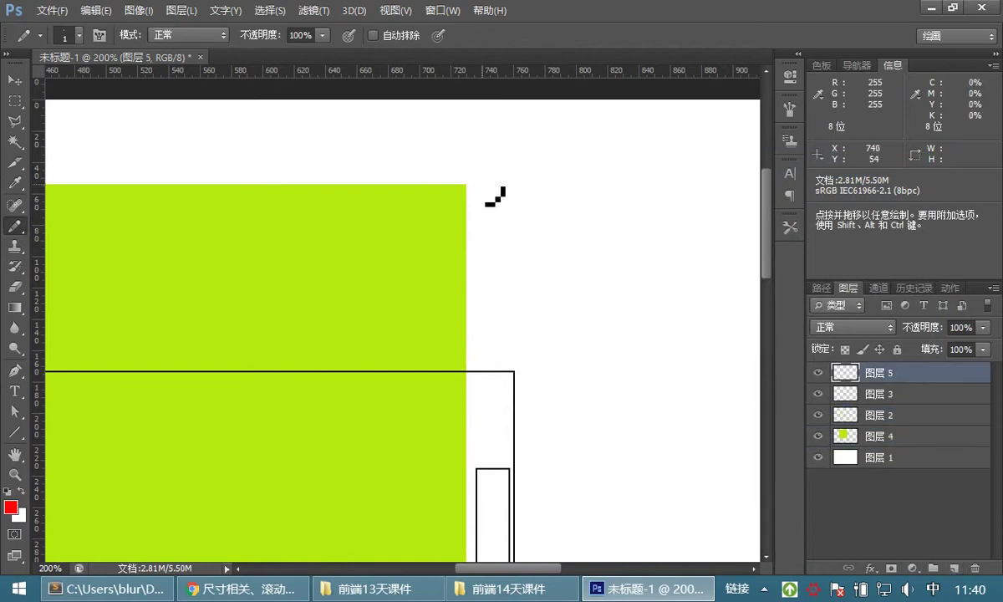
click(482, 185)
drag(523, 184, 524, 185)
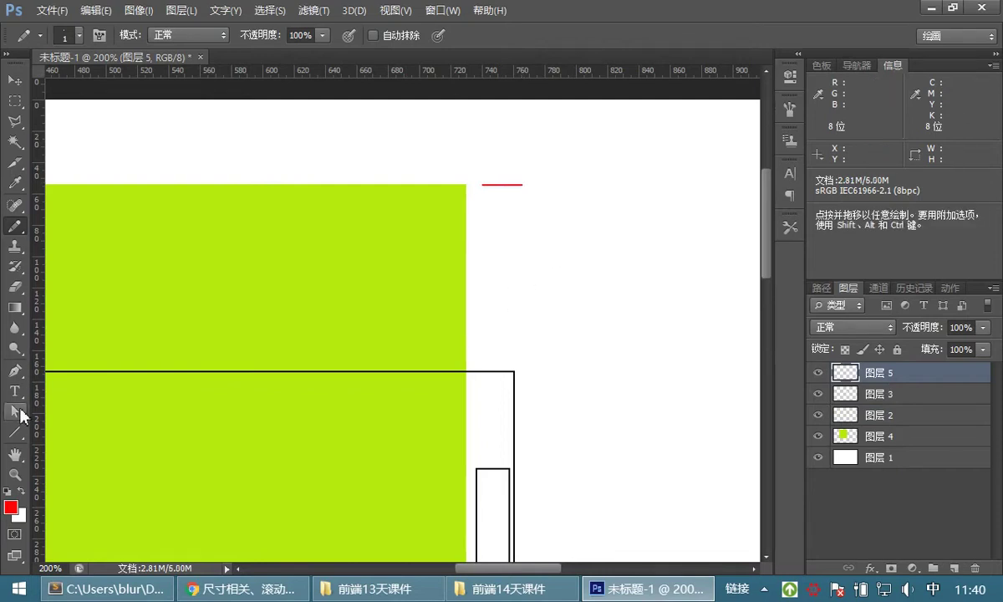
- With the Line tool at 1 px weight, draw a vertical red double-headed arrow from the short red line to the viewport rectangle's upper edge
click(16, 431)
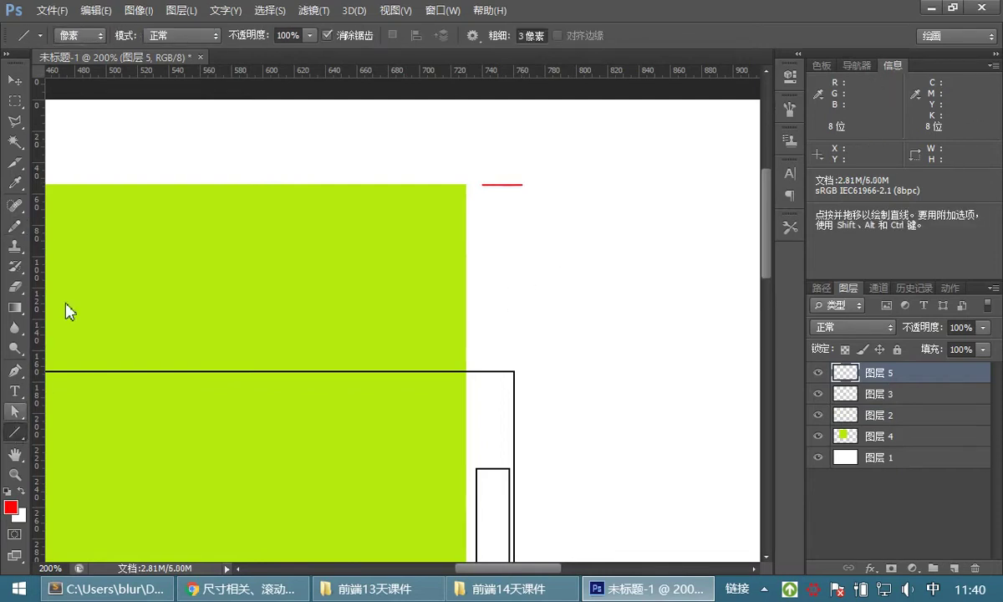
click(80, 36)
click(80, 37)
click(472, 36)
drag(505, 185, 505, 371)
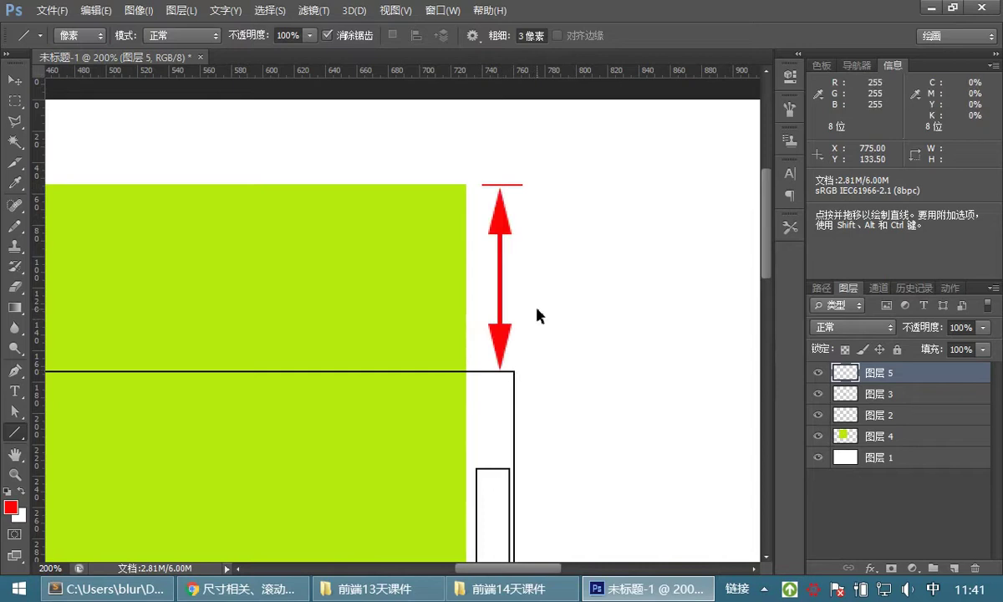
key(ctrl+z)
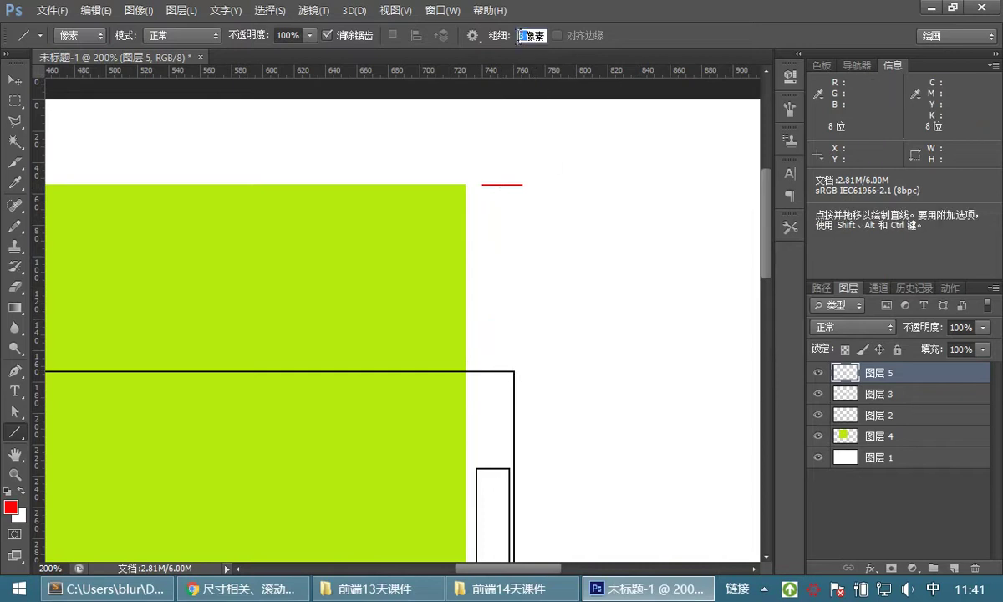
mouse_move(504, 189)
mouse_down()
mouse_move(510, 290)
mouse_move(498, 375)
mouse_up()
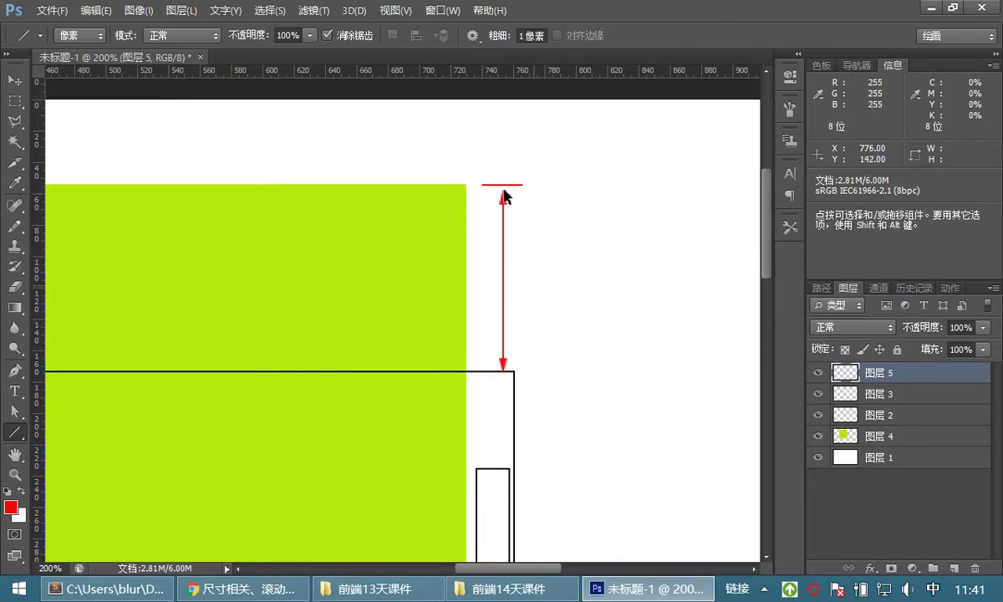
key(ctrl+z)
drag(502, 186, 502, 374)
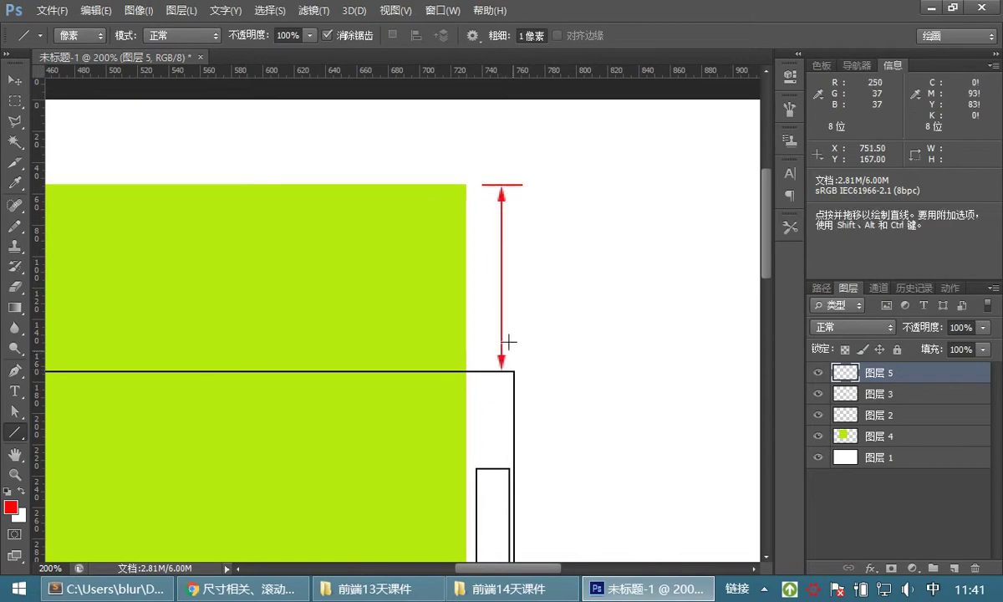
- Add a red text label reading "scrolltop" beside the double-headed arrow
click(13, 394)
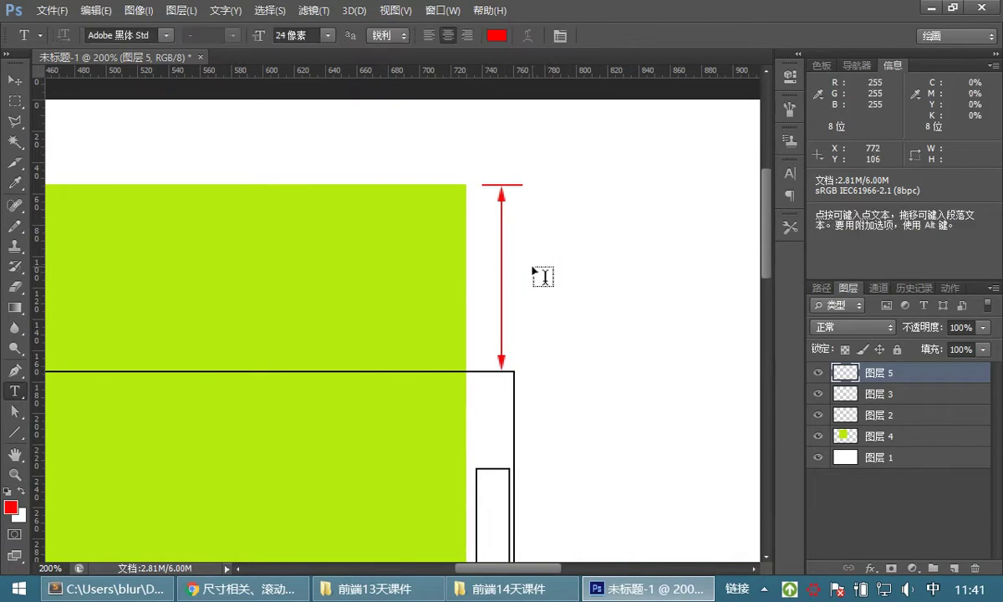
click(538, 272)
text(s)
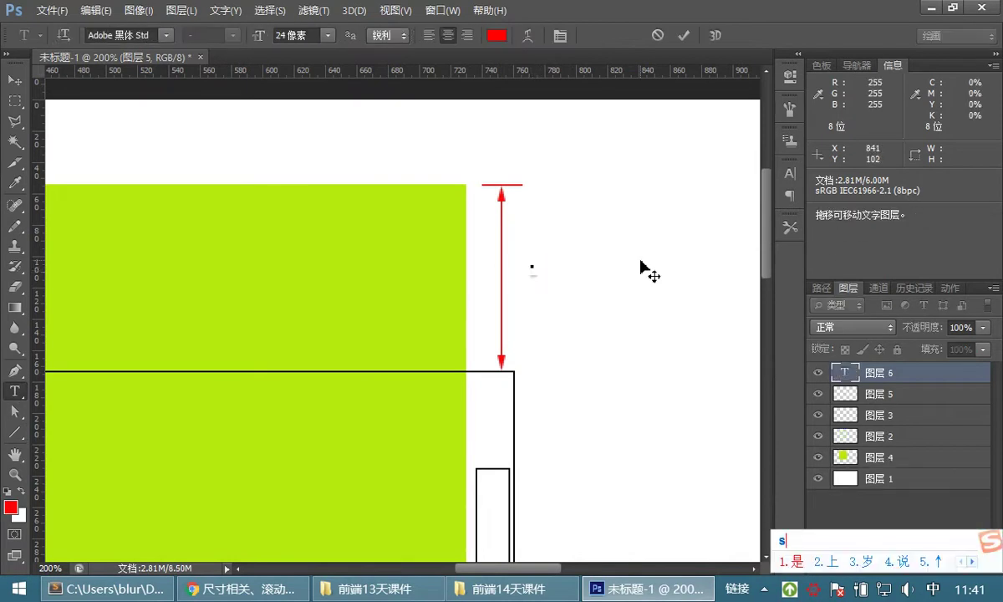
key(BackSpace)
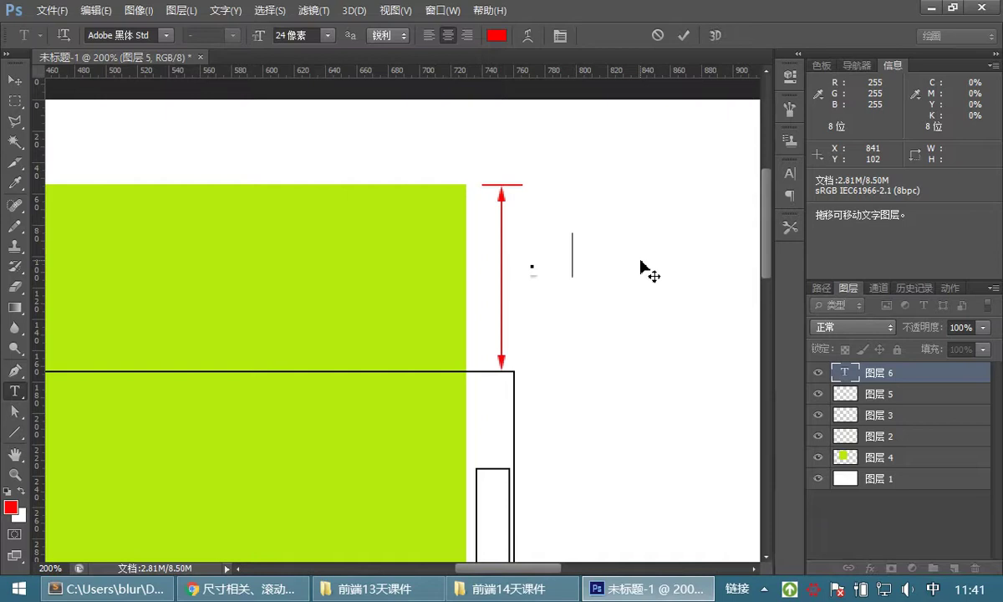
text(scrol)
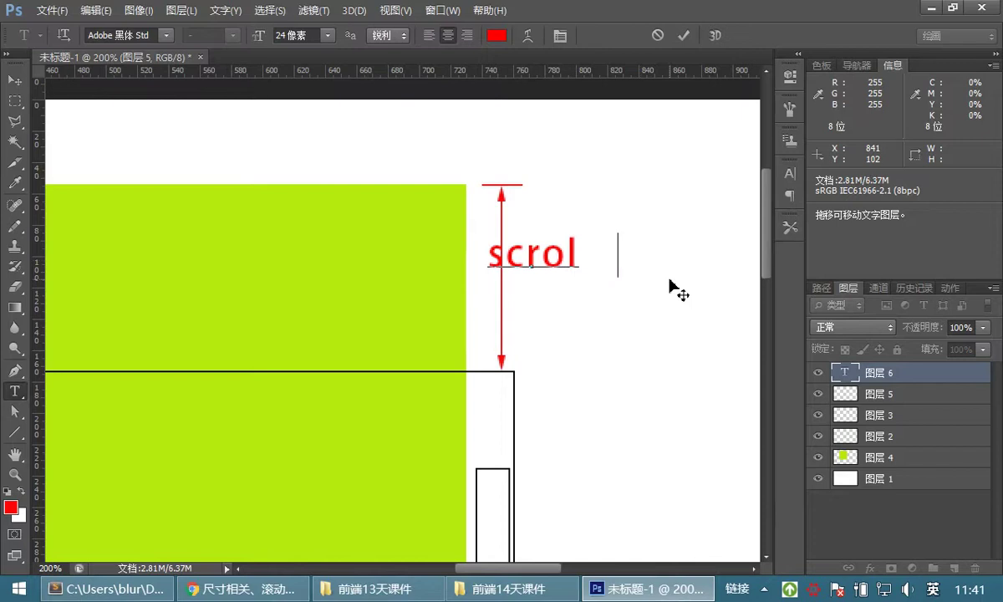
text(   ltop)
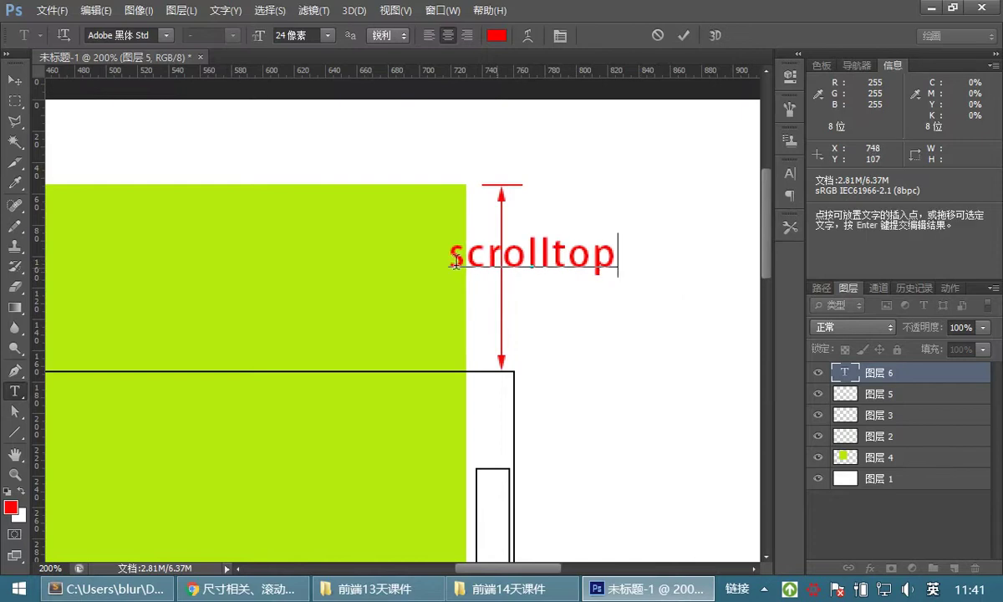
- Set the whole label's font size to 12 px and commit the text
key(ctrl+a)
click(326, 35)
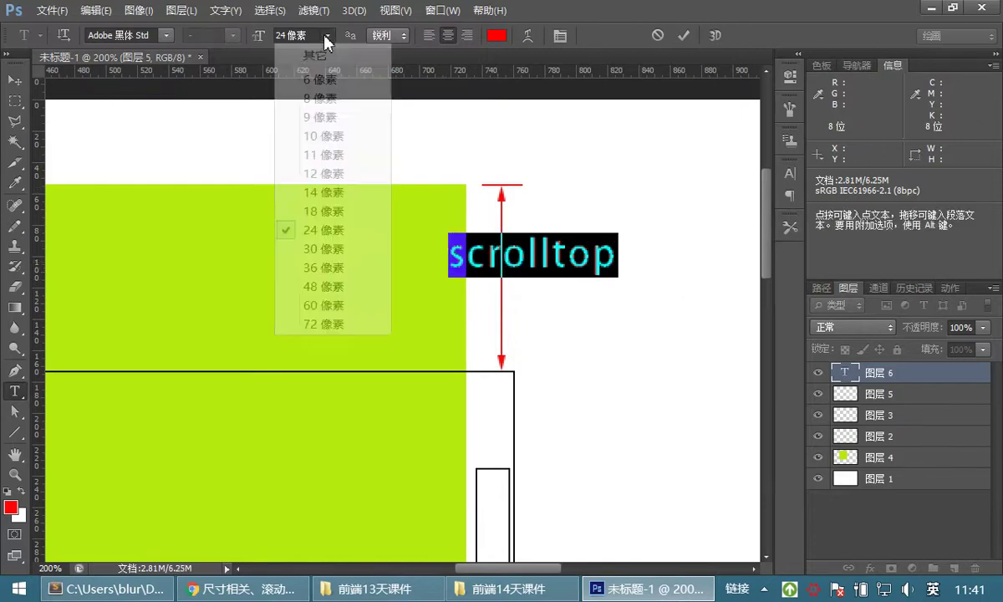
click(347, 174)
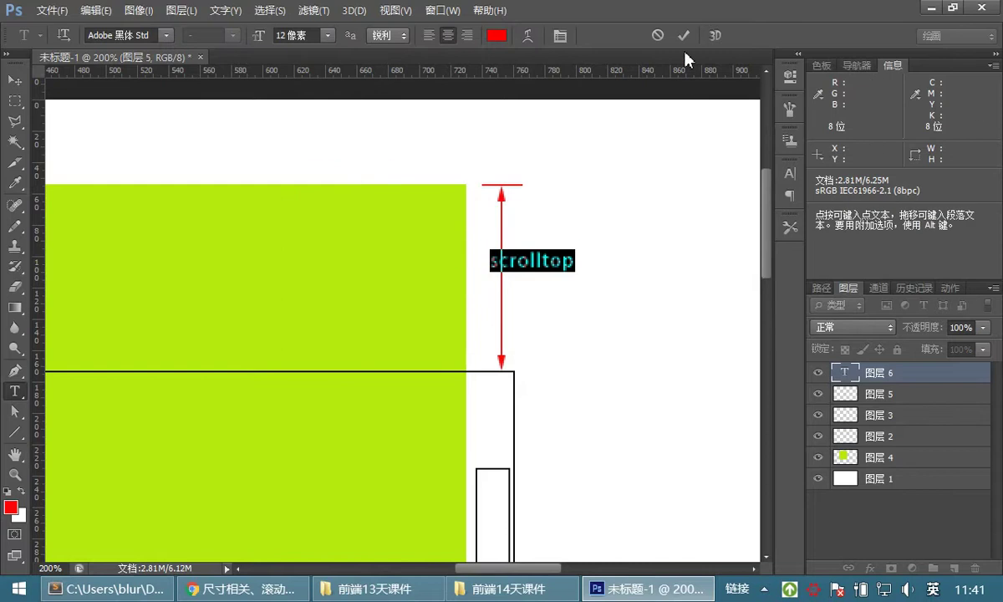
click(685, 38)
- Move the "scrolltop" label clear of the arrow to its right side and display the document at 100%
click(19, 81)
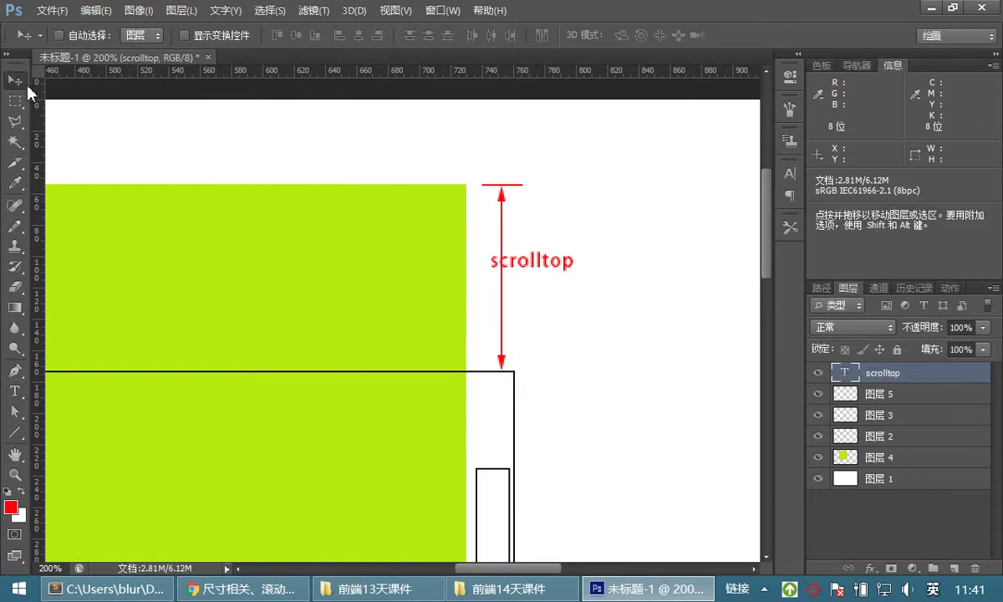
drag(539, 270, 562, 288)
double_click(16, 476)
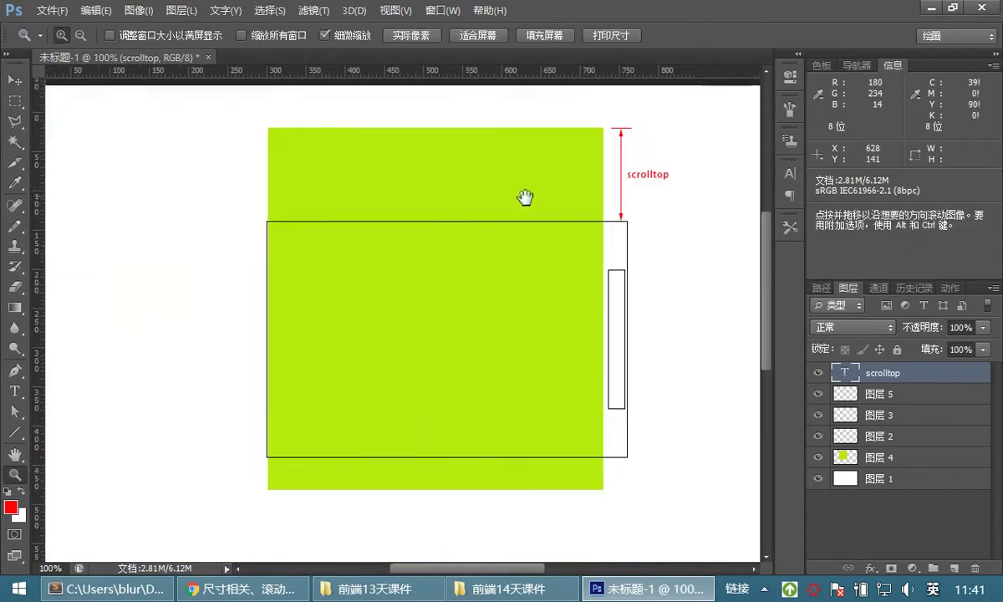
- Crop the document to a rectangular selection of about 546 × 496 px around the whole scroll diagram
drag(525, 197, 502, 211)
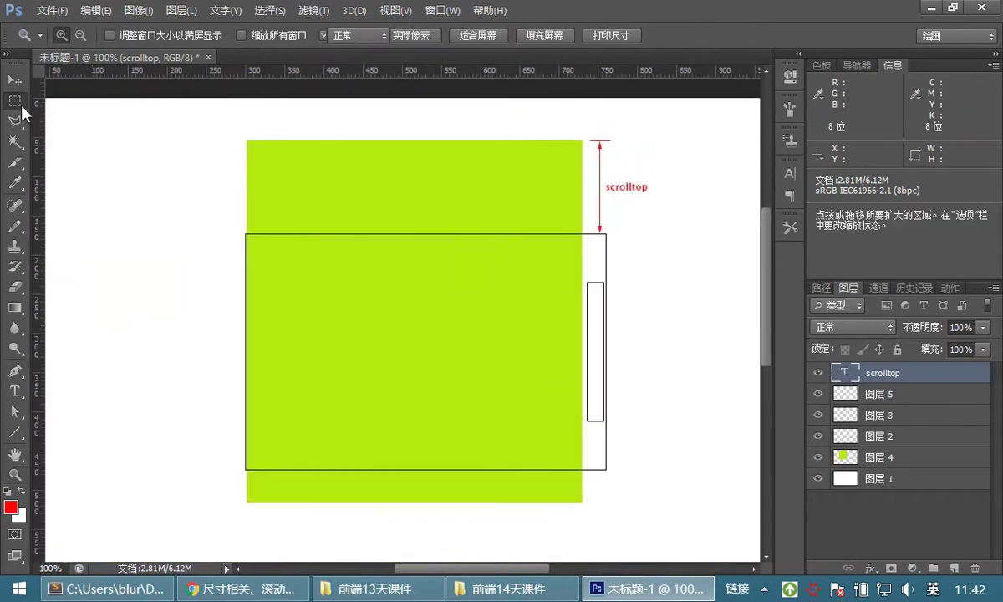
click(15, 100)
drag(226, 126, 653, 512)
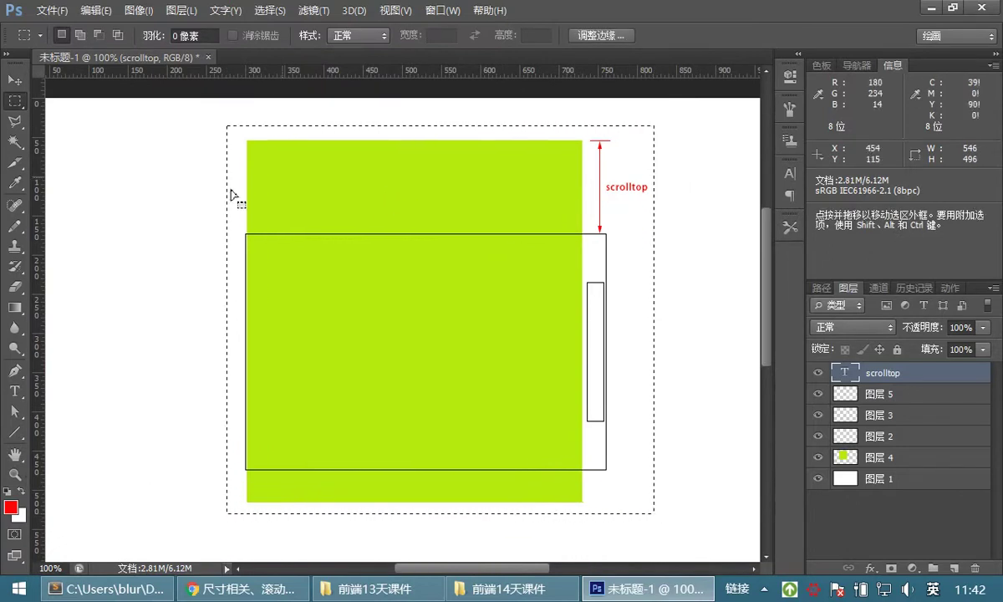
click(139, 11)
click(173, 213)
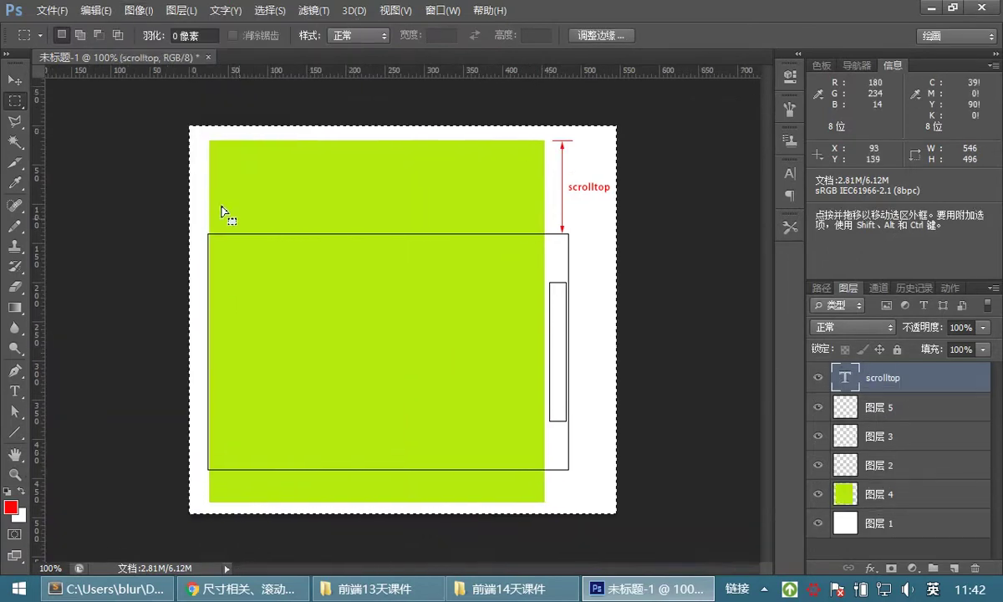
- Start a Save for Web export of the cropped diagram and choose the desktop folder 前端14天课件 as its destination
click(54, 11)
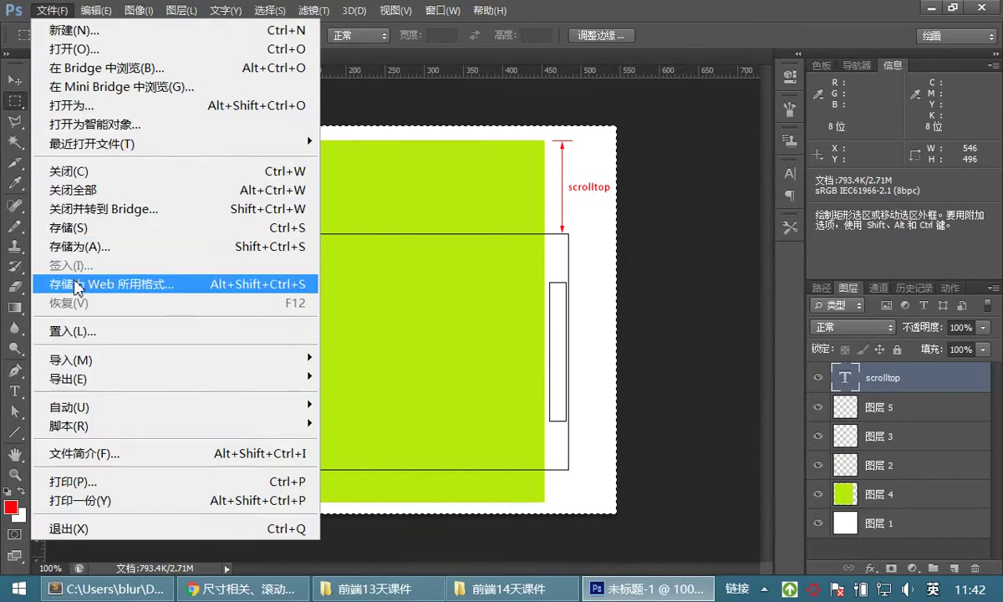
click(78, 284)
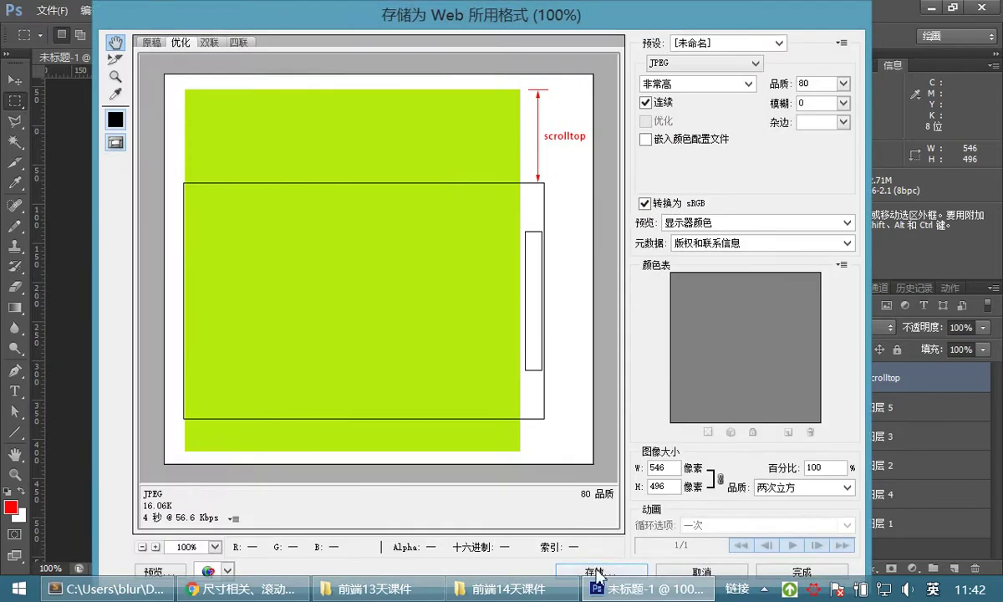
click(599, 575)
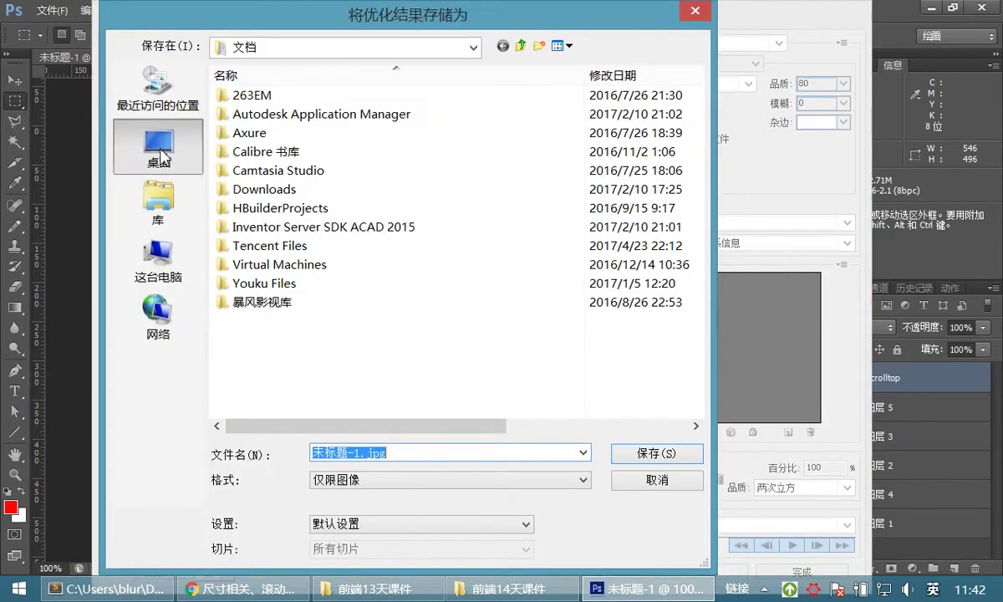
click(162, 156)
scroll(692, 355, down, 2)
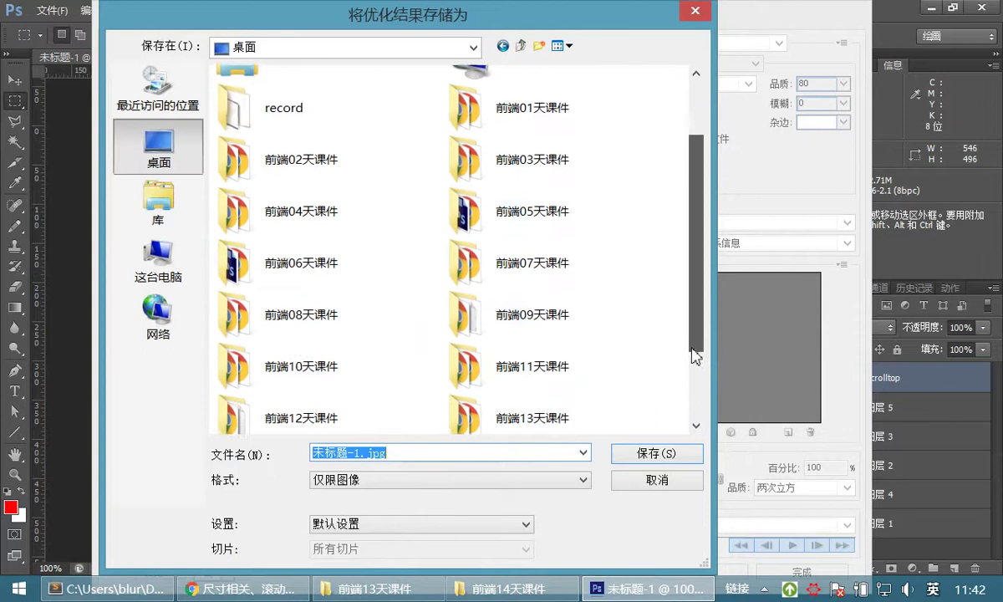
scroll(692, 355, down, 3)
double_click(267, 372)
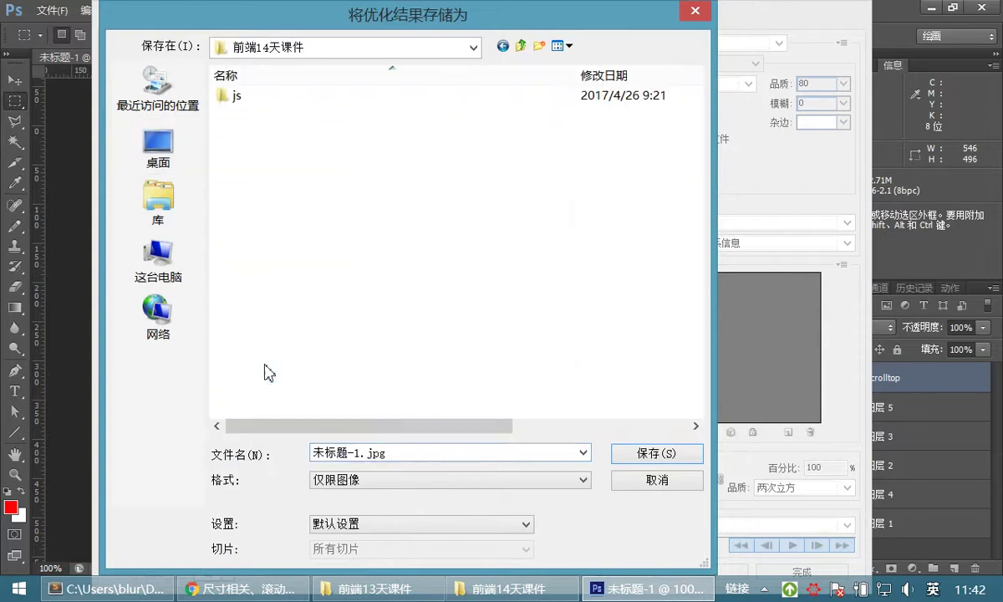
- Name the exported image scrolltop.jpg and complete the save, accepting the non-Latin file name warning
click(366, 453)
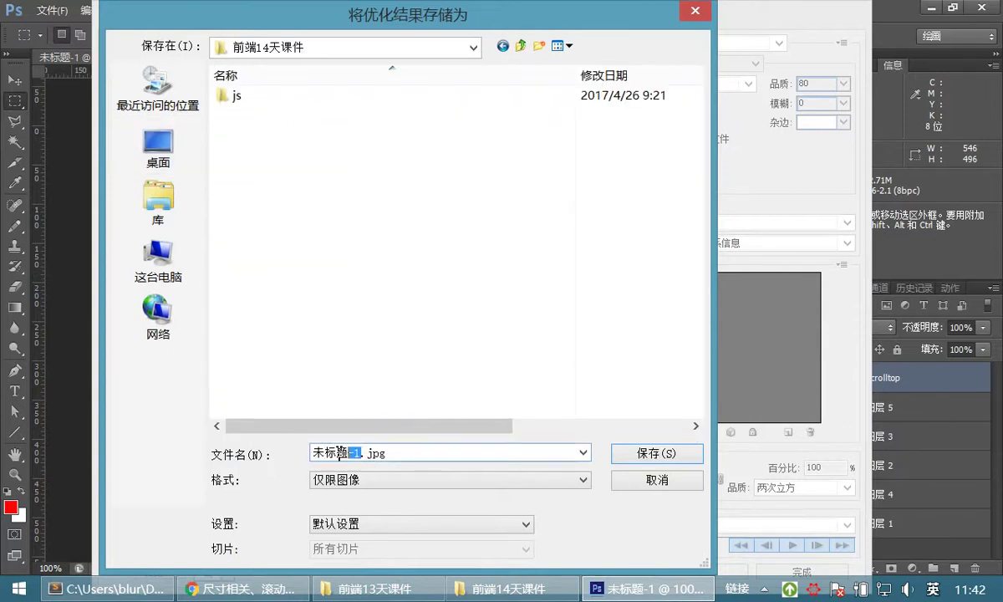
text(scrol)
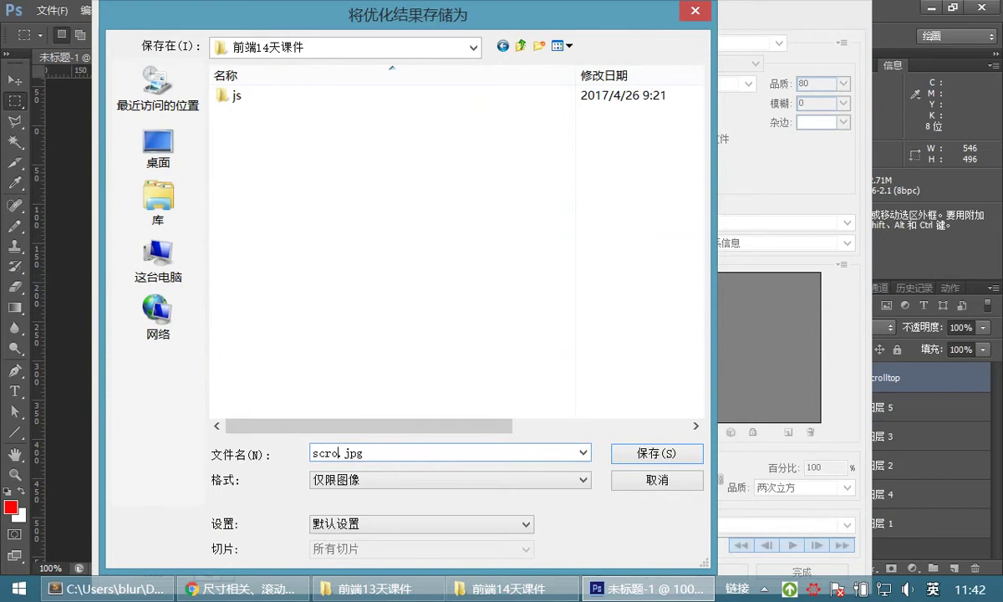
click(646, 454)
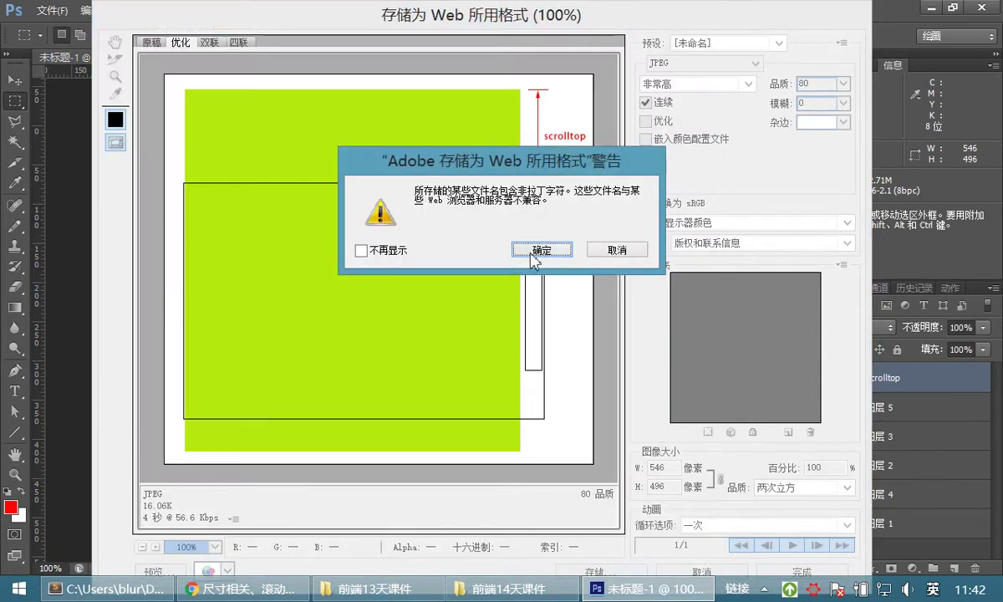
click(535, 251)
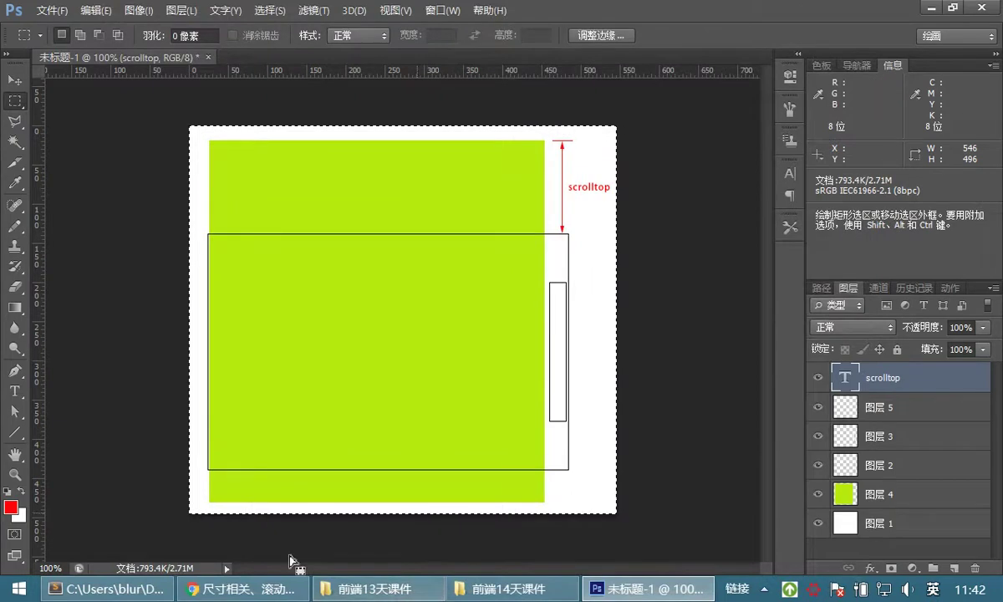
- View scrolltop.jpg in Sublime Text, highlight .scrollLeft(); in the Chrome course notes, and return to Photoshop
click(142, 589)
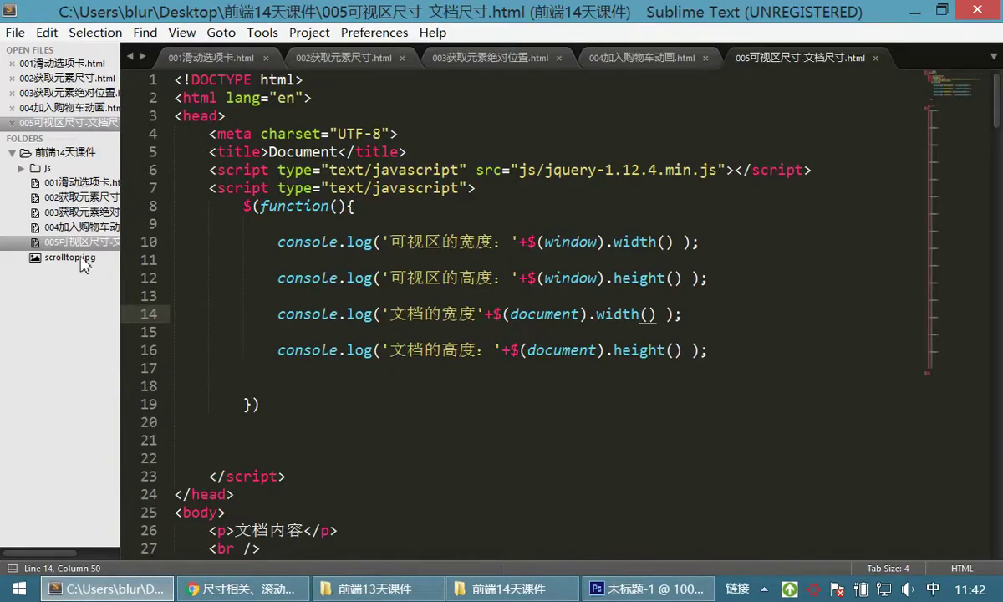
click(82, 257)
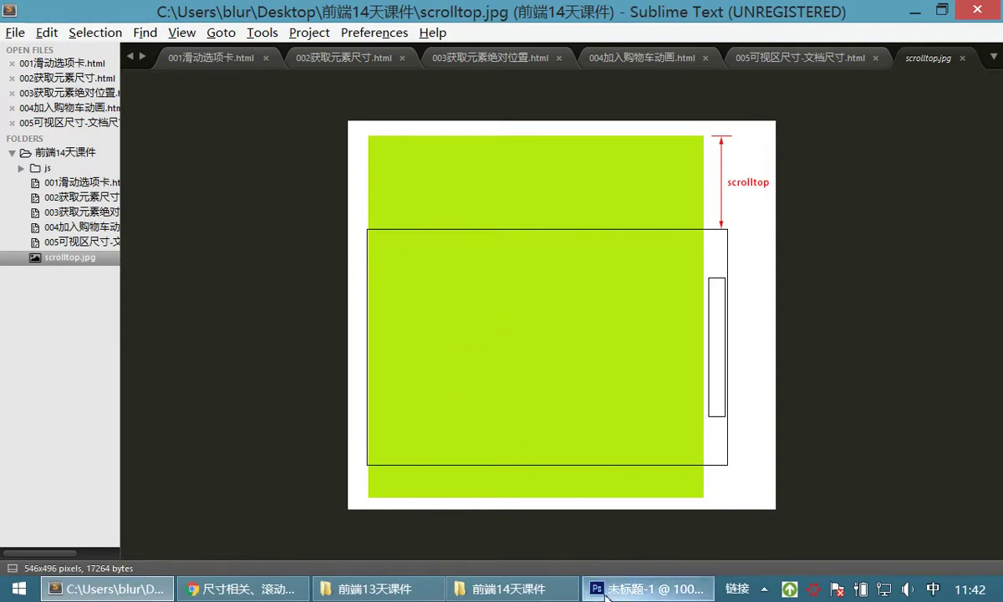
click(243, 589)
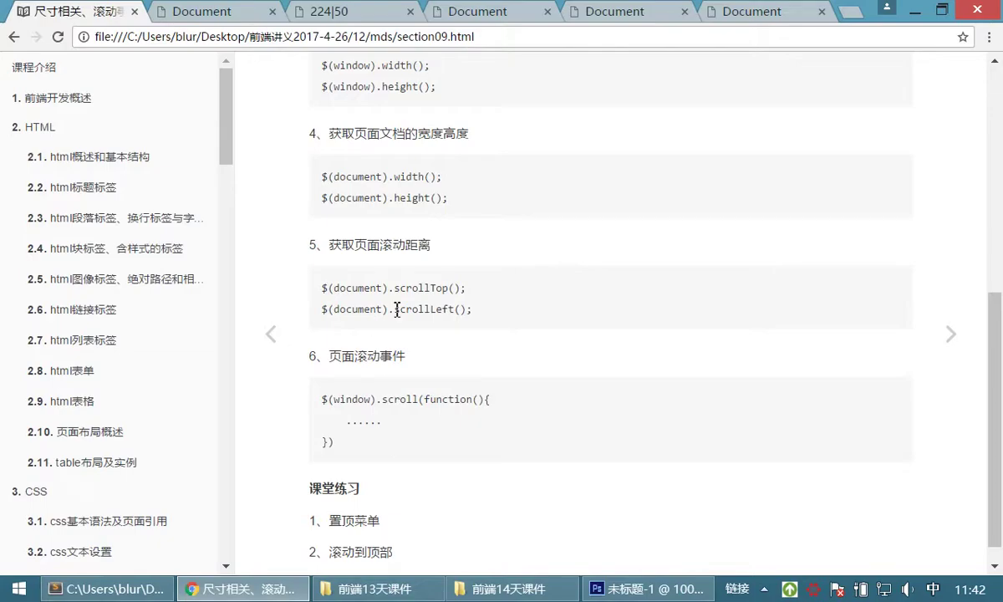
drag(390, 310, 492, 305)
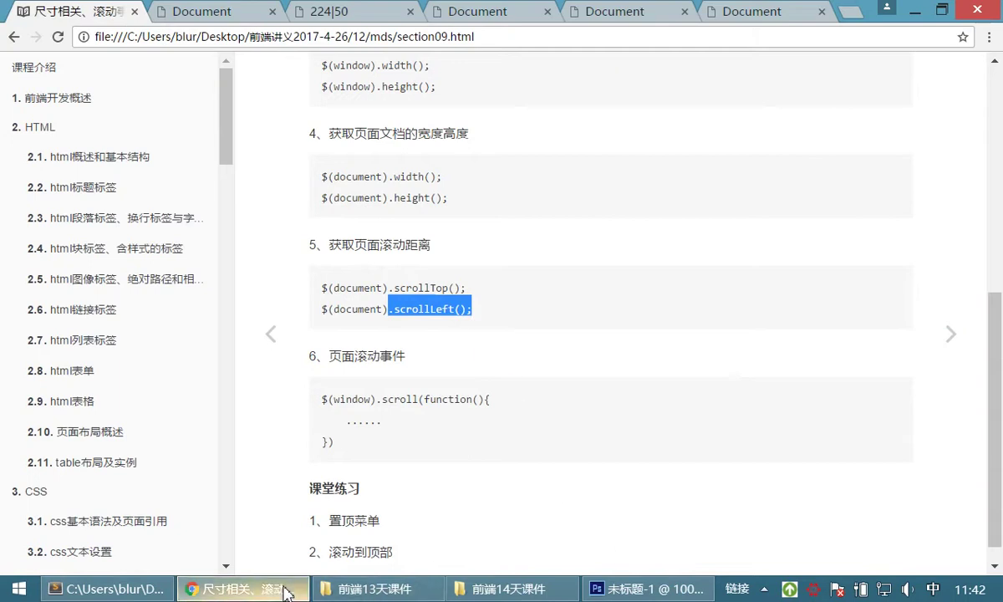
click(637, 589)
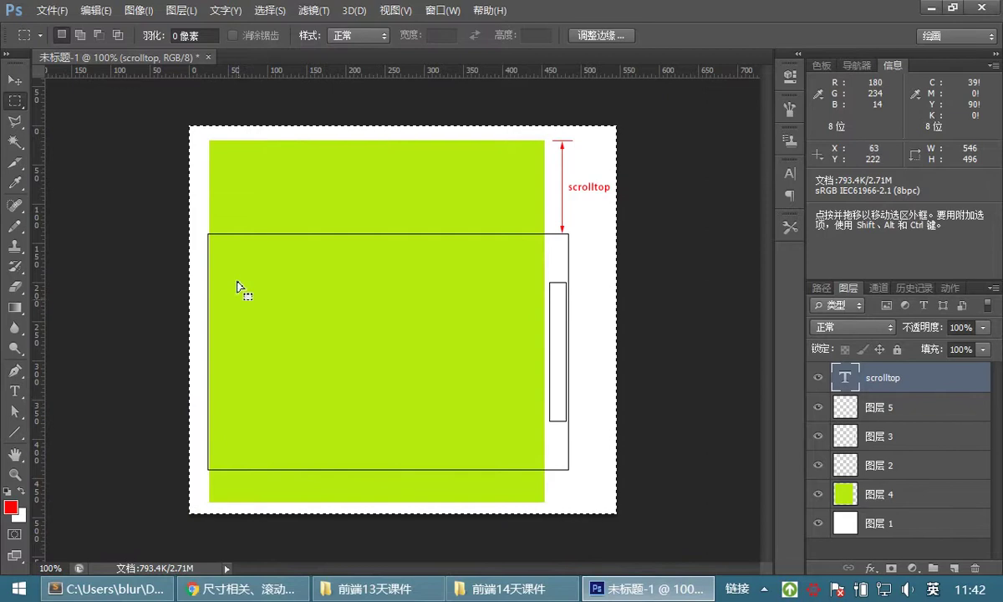
- Clear the selection and duplicate the scrollbar thumb's layer 图层 3
click(15, 80)
key(ctrl+d)
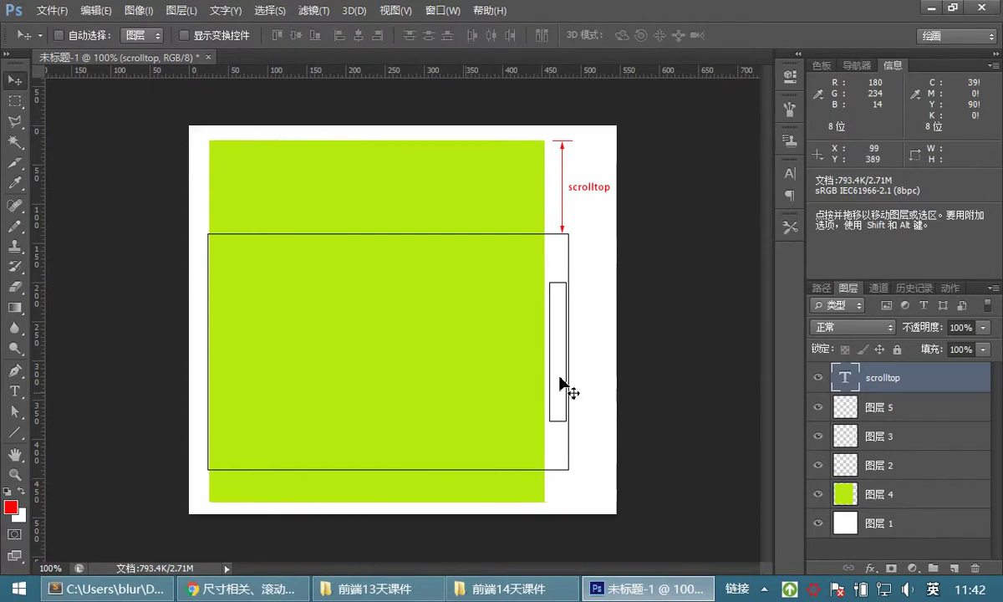
click(882, 409)
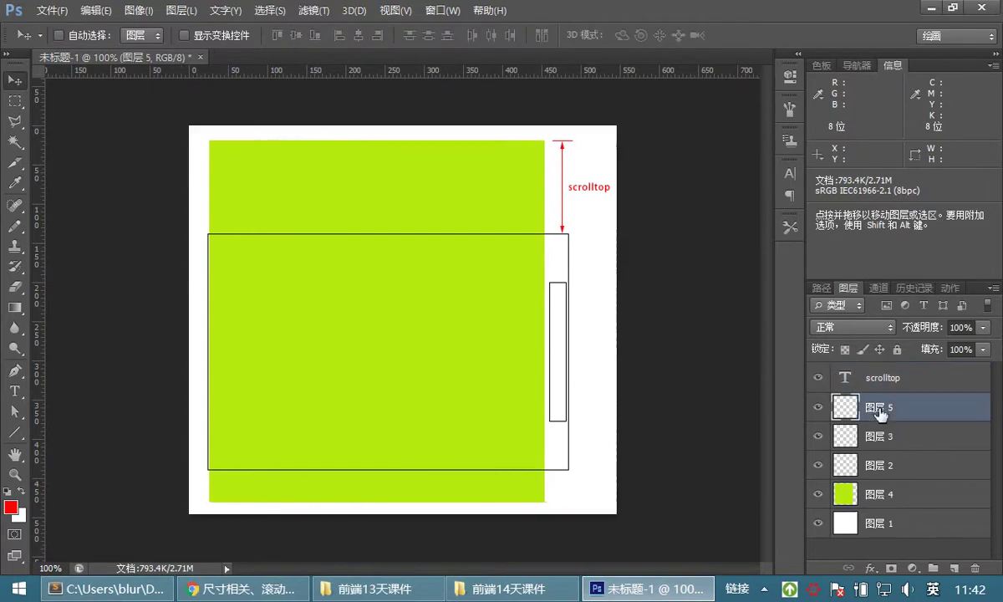
click(817, 437)
click(817, 437)
drag(869, 436, 955, 568)
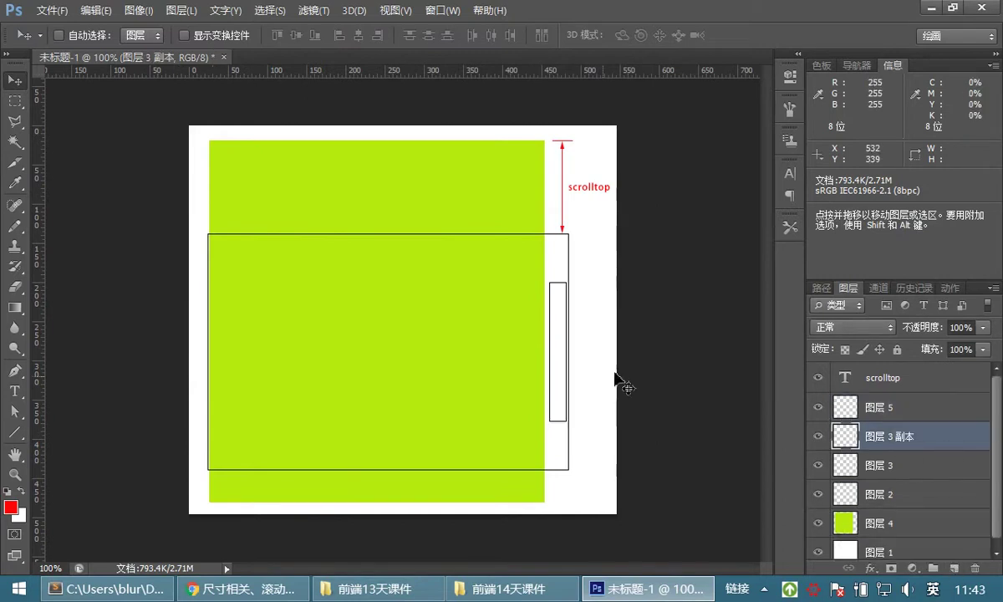
- Move the duplicated scrollbar thumb inside the viewport rectangle and rotate it 90° counterclockwise
drag(556, 351, 297, 391)
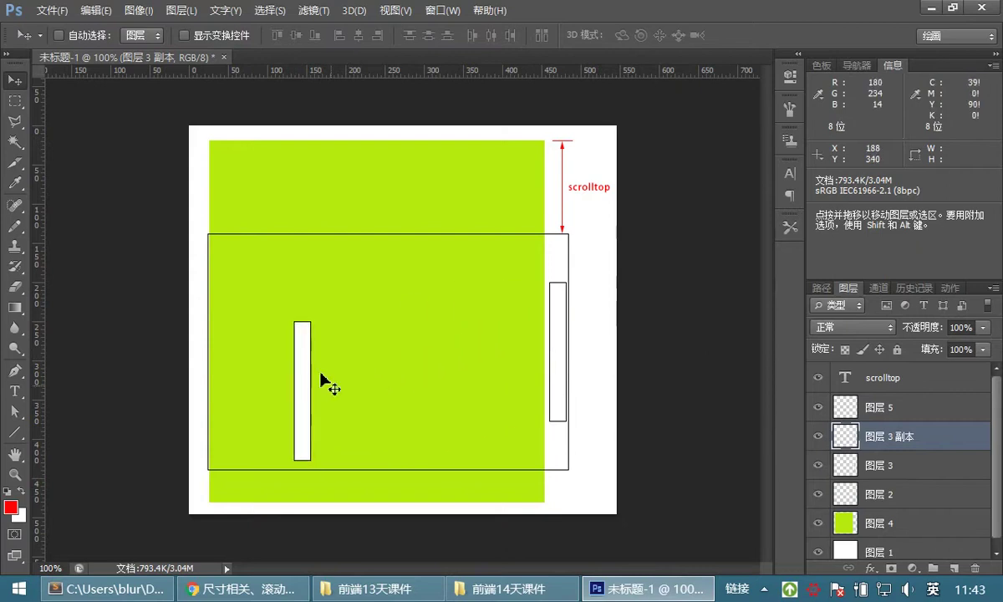
click(104, 11)
mouse_move(343, 399)
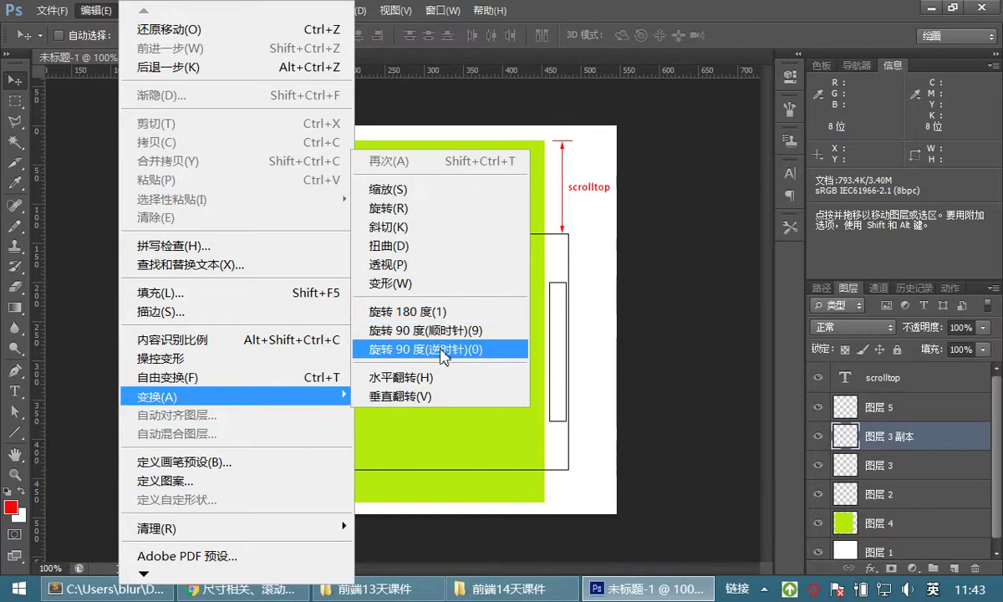
click(444, 350)
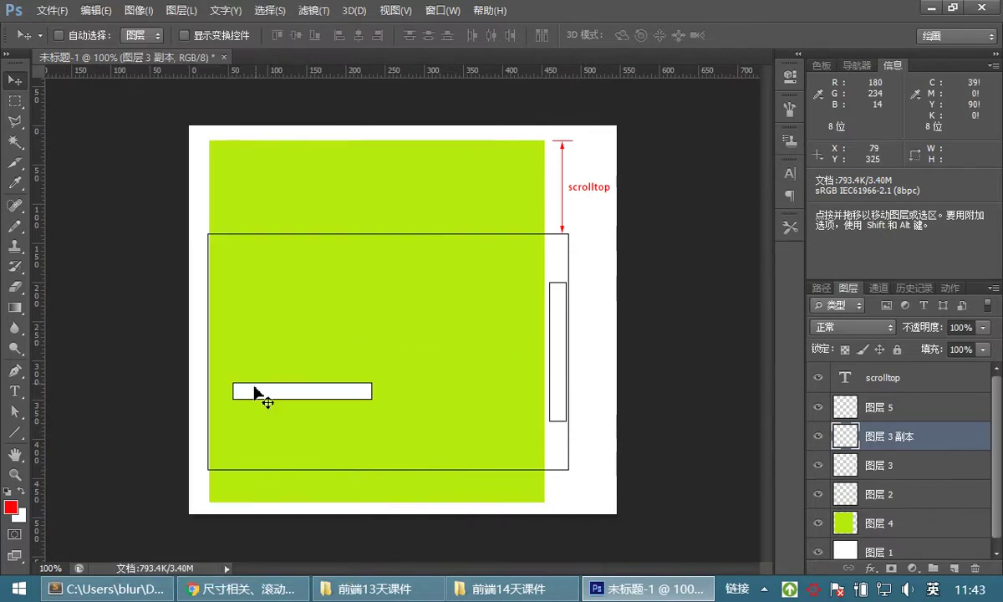
- Place the horizontal thumb just above the viewport rectangle's lower edge and slide it a little right of the corner
drag(264, 393, 238, 460)
key(Up)
key(Up)
key(Up)
key(Up)
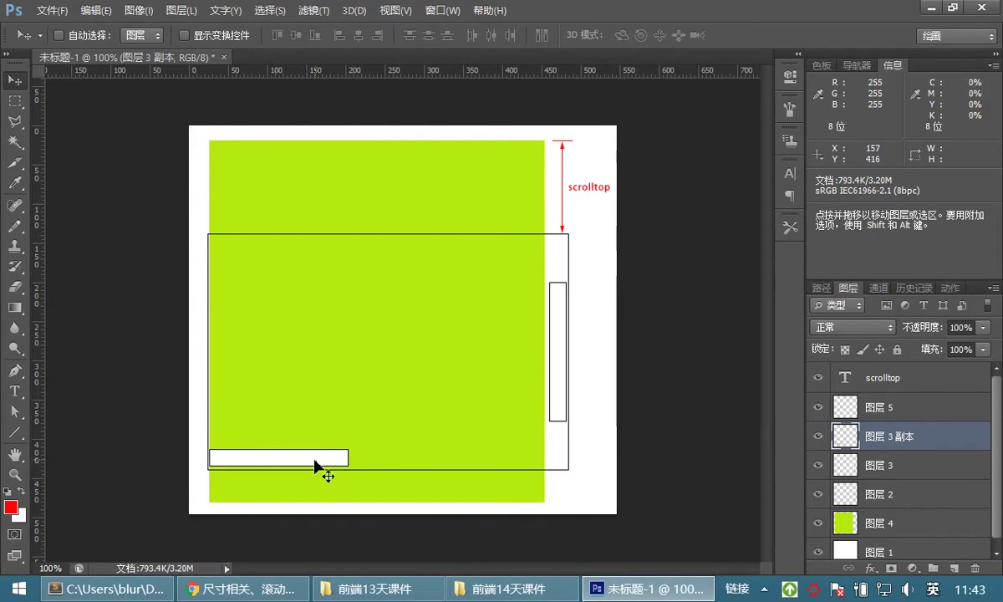
drag(303, 461, 344, 470)
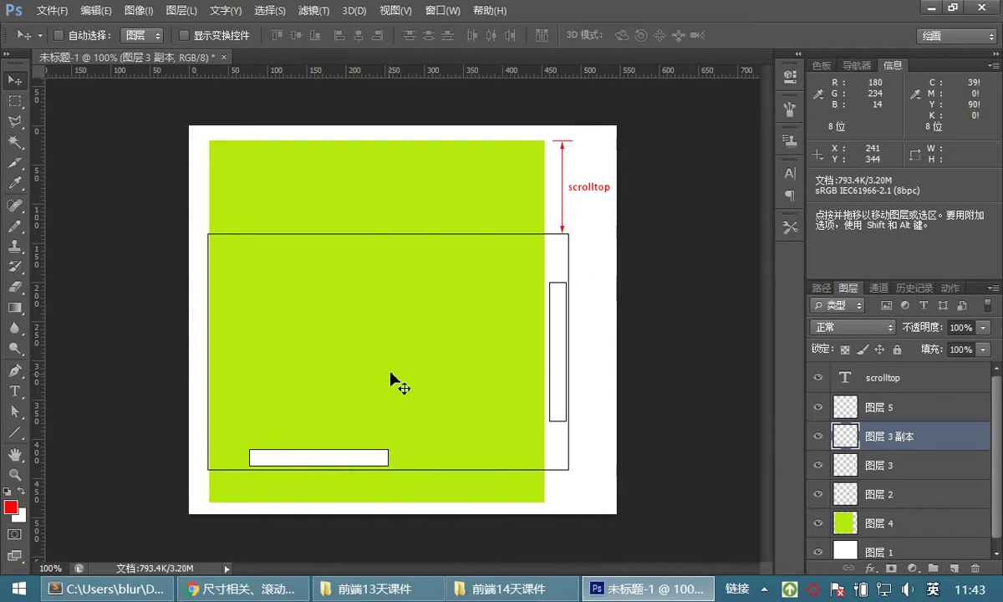
- Shift the green page rectangle on layer 图层 4 left and up relative to the viewport rectangle
ctrl+click(405, 361)
drag(405, 361, 379, 354)
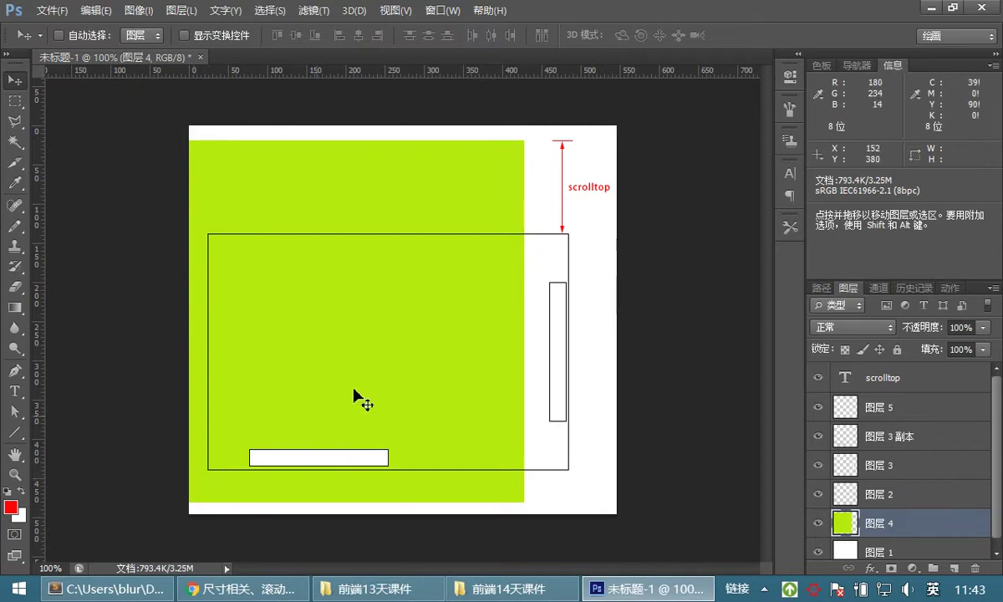
drag(399, 355, 400, 328)
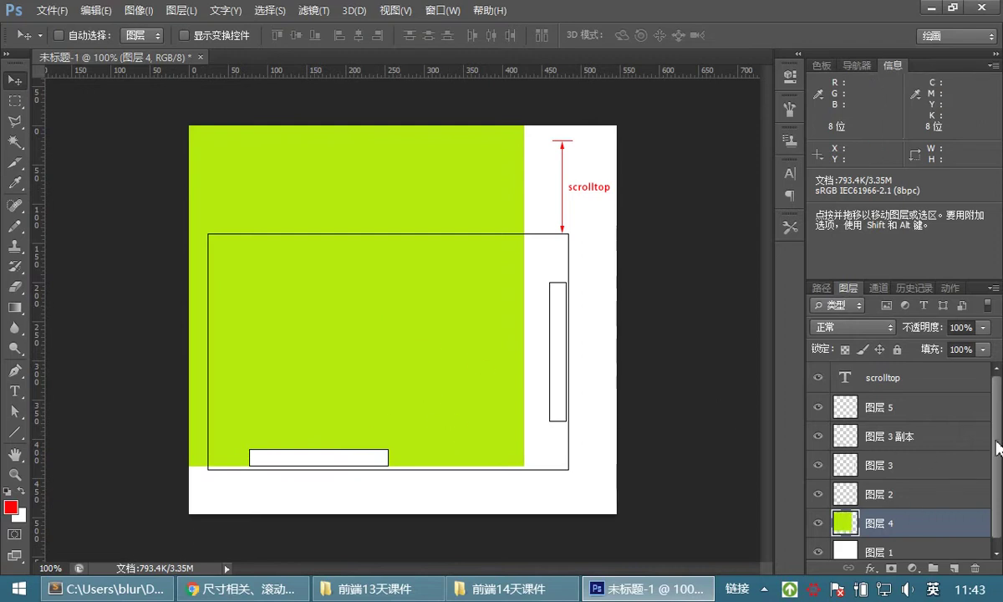
- Revert the document history to the rectangular marquee state (矩形选框) just before the crop
click(908, 290)
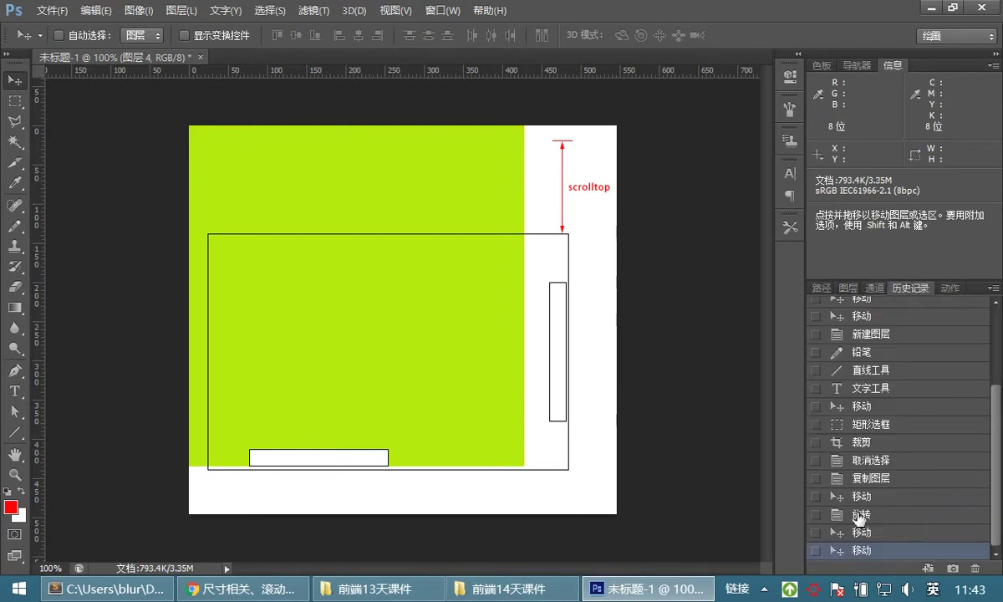
click(873, 445)
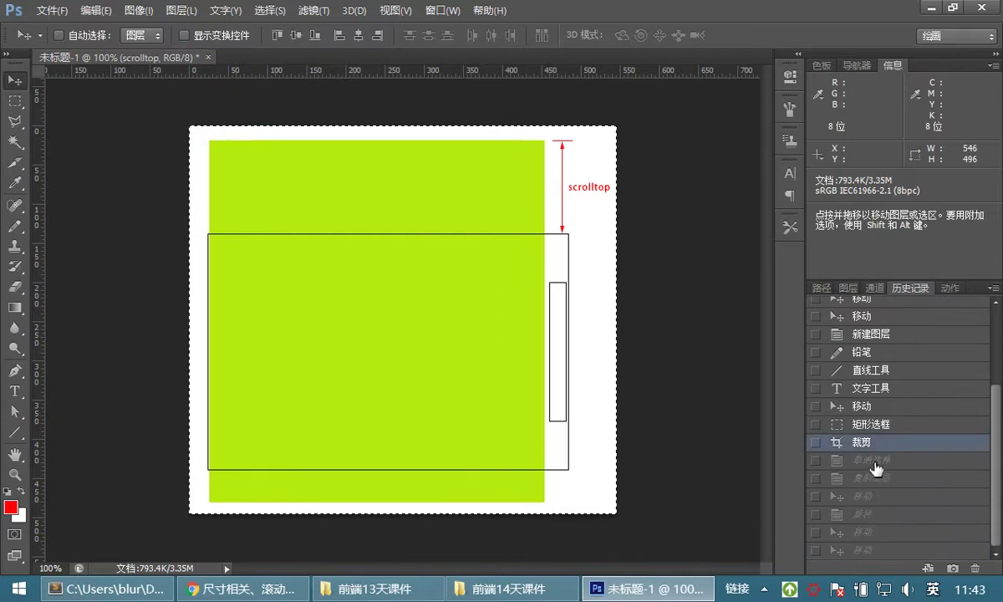
click(826, 423)
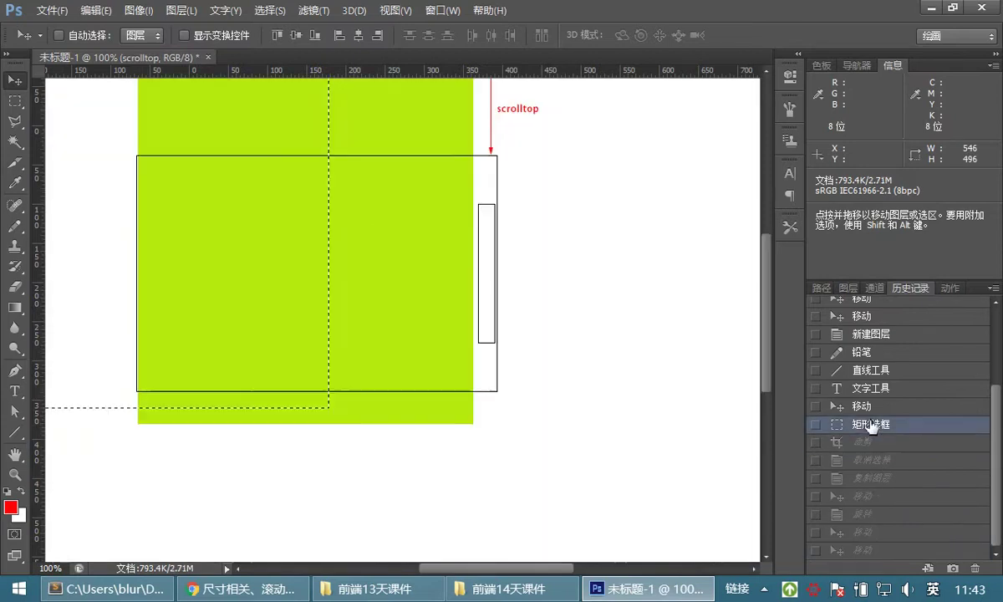
- Move the "scrolltop" label slightly farther right of the arrow and downward, and clear the rectangular selection
mouse_move(499, 295)
mouse_down()
mouse_move(406, 243)
mouse_move(418, 246)
mouse_up()
key(super)
click(267, 201)
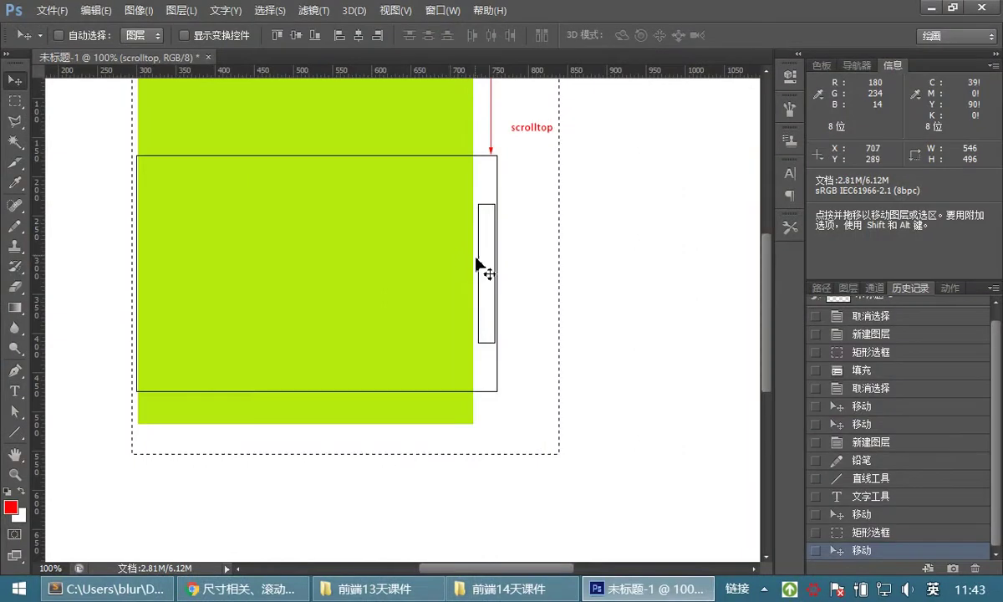
drag(365, 190, 468, 291)
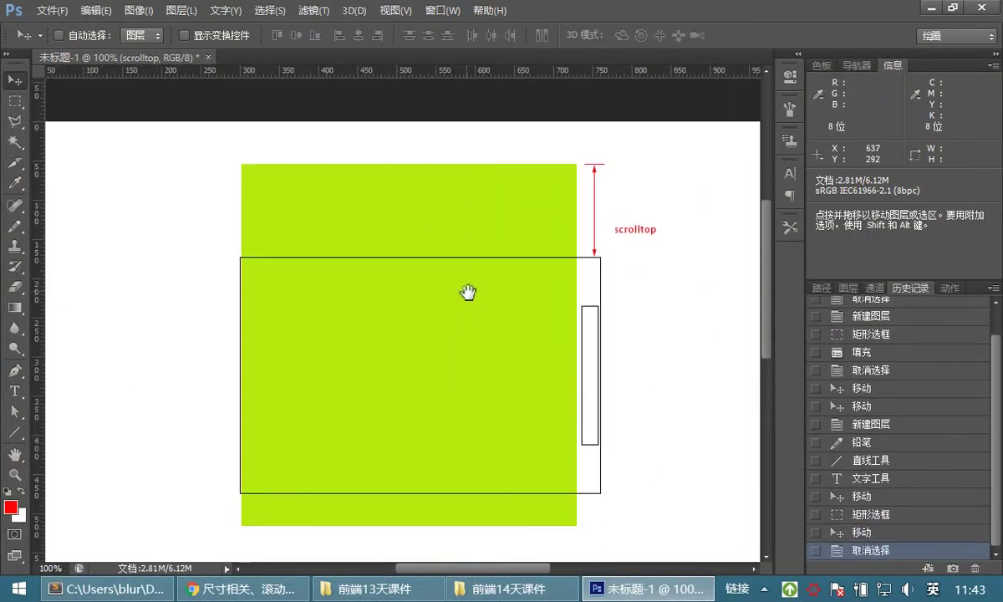
- Duplicate the scrollbar thumb from layer 图层 3 into the viewport's lower area and rotate the copy 90° to horizontal
ctrl+click(591, 402)
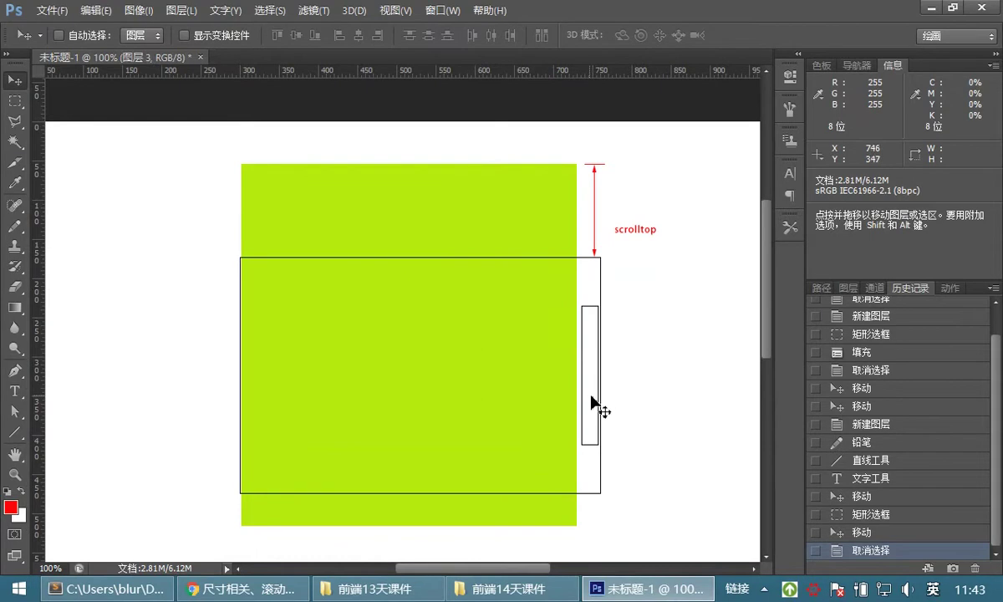
click(846, 287)
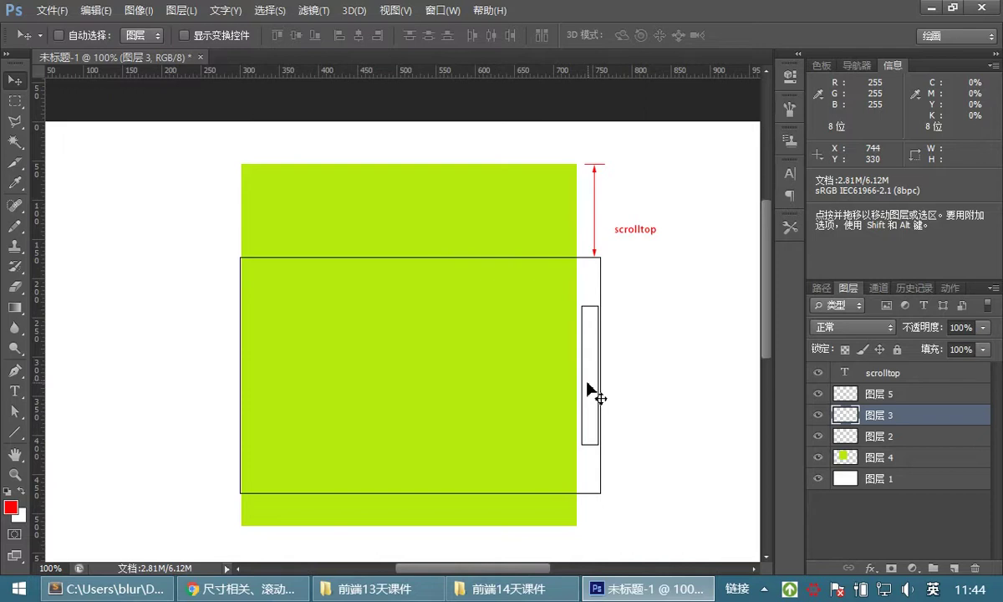
drag(588, 385, 355, 420)
key(ctrl+t)
drag(416, 449, 470, 214)
click(787, 39)
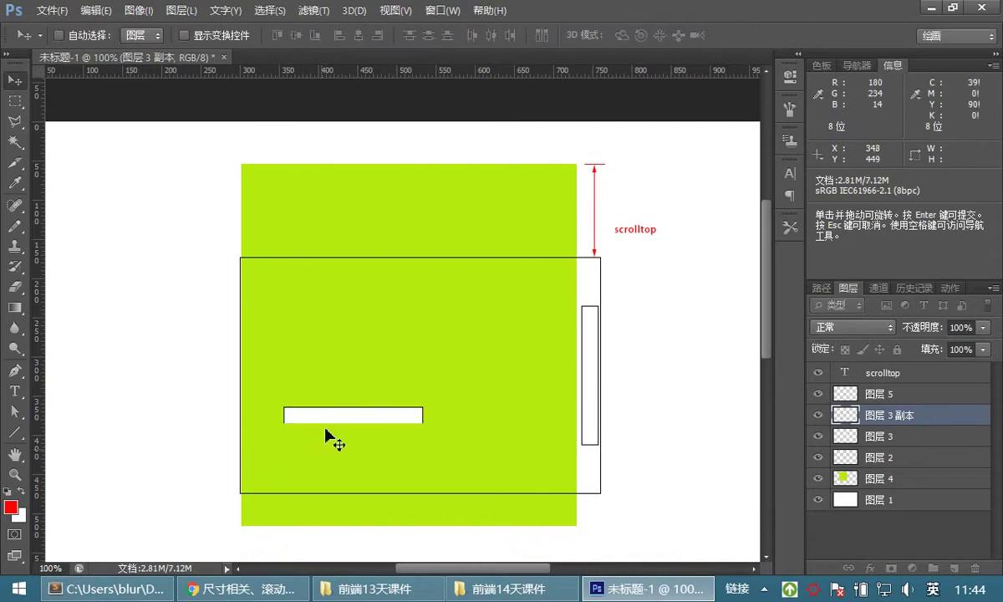
- Place the horizontal scrollbar thumb just inside the viewport's lower edge, offset from its left corner, and shift the green page left past the viewport
drag(331, 425, 295, 480)
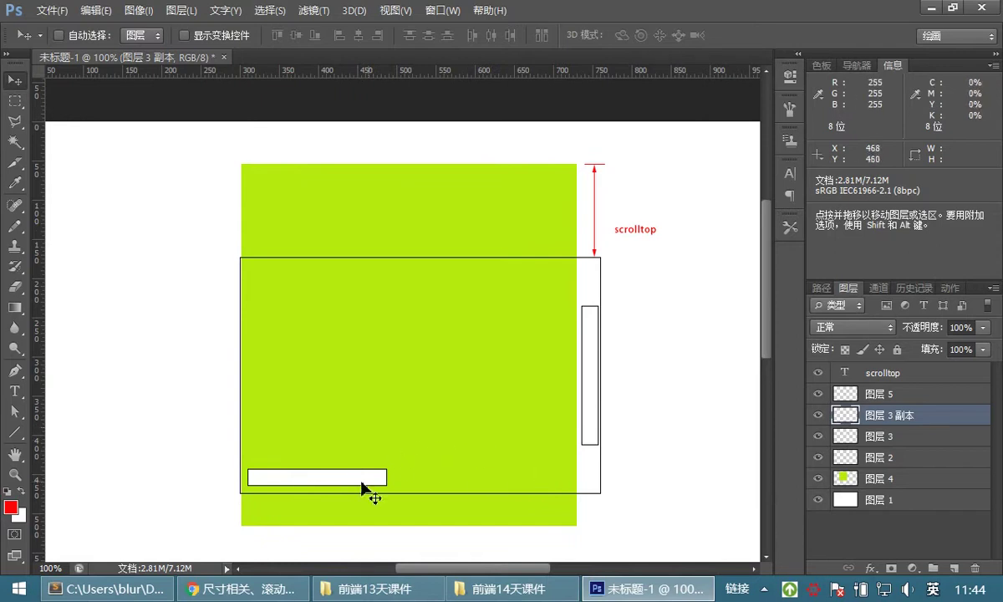
drag(352, 479, 398, 479)
ctrl+click(435, 376)
drag(443, 376, 368, 377)
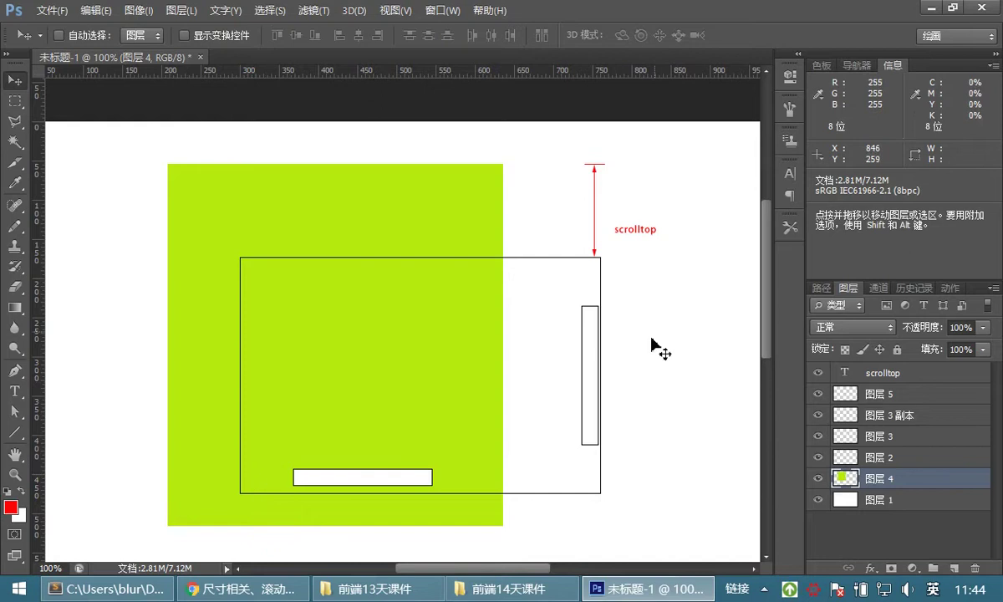
- Correct the "scrolltop" label beside the red arrow to read "scrollTop"
click(15, 390)
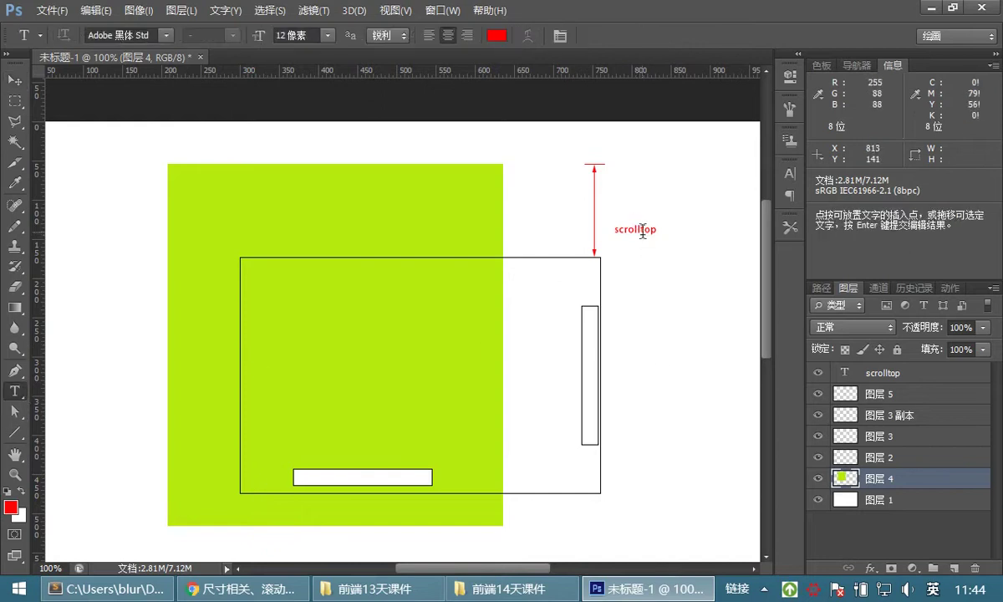
click(643, 230)
click(644, 228)
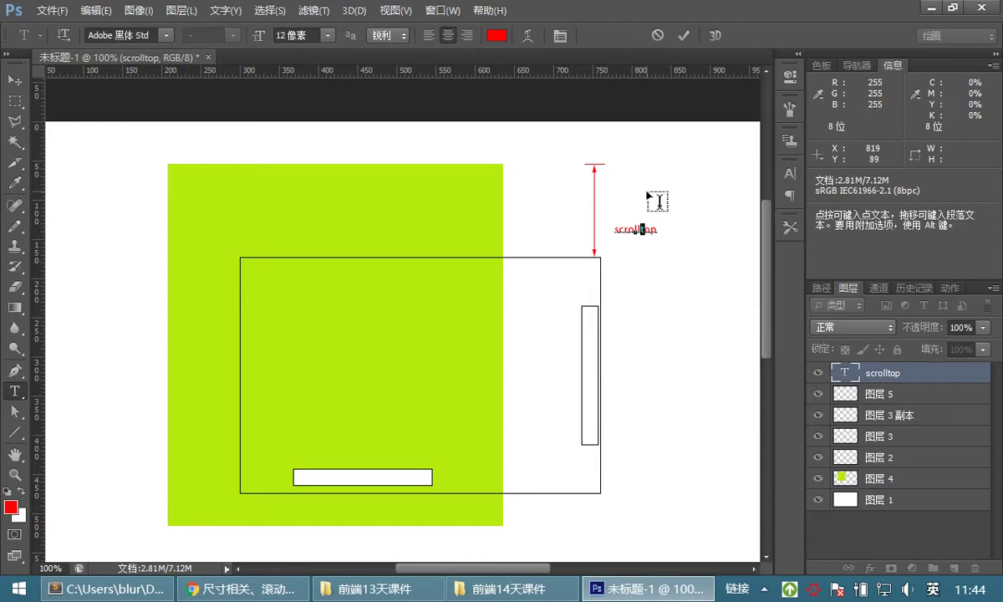
text(T)
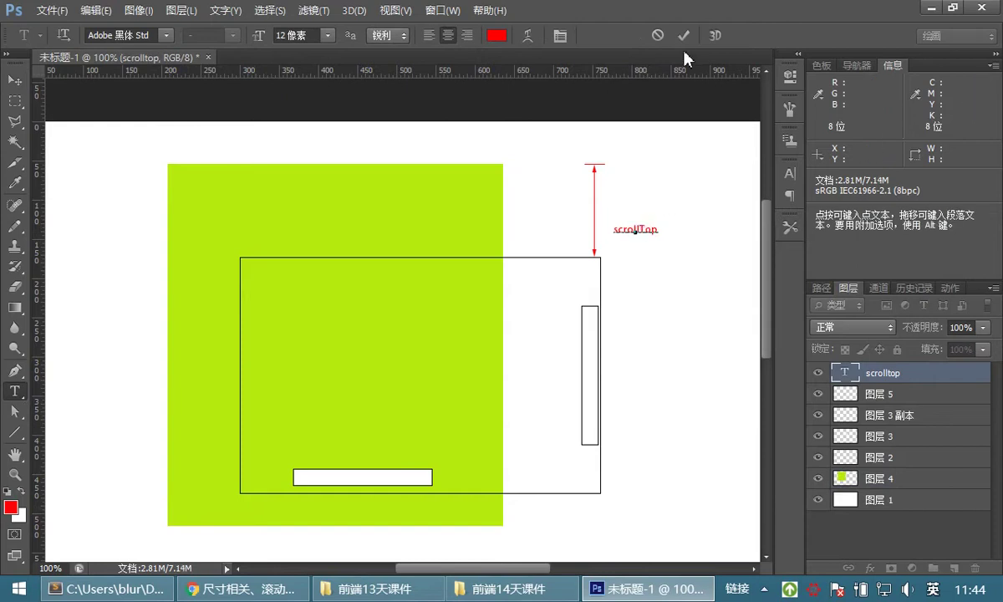
click(684, 35)
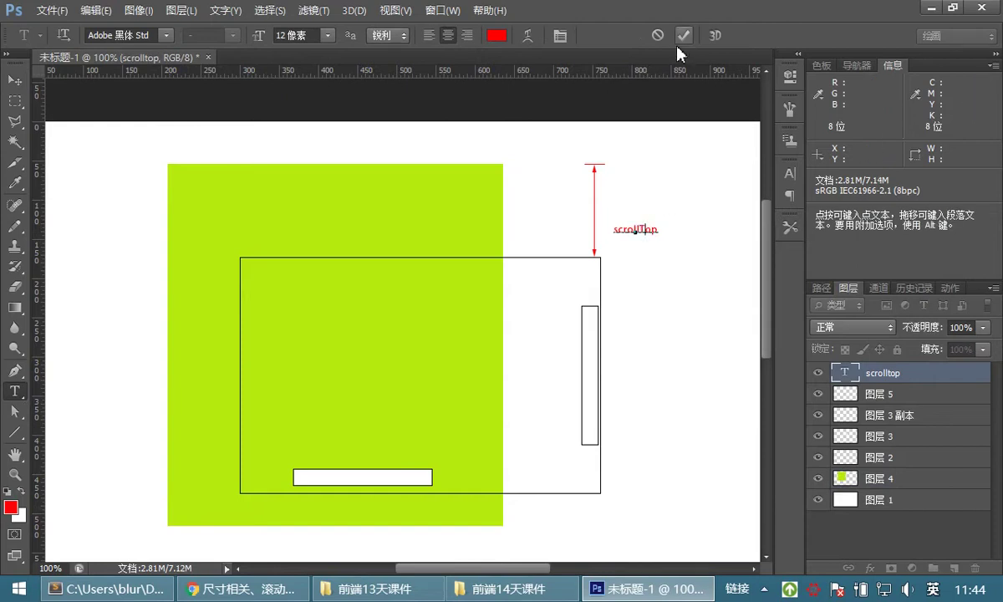
- Duplicate the "scrollTop" label to just outside the viewport's lower-left corner and change the copy's text to "scrollLeft"
click(16, 80)
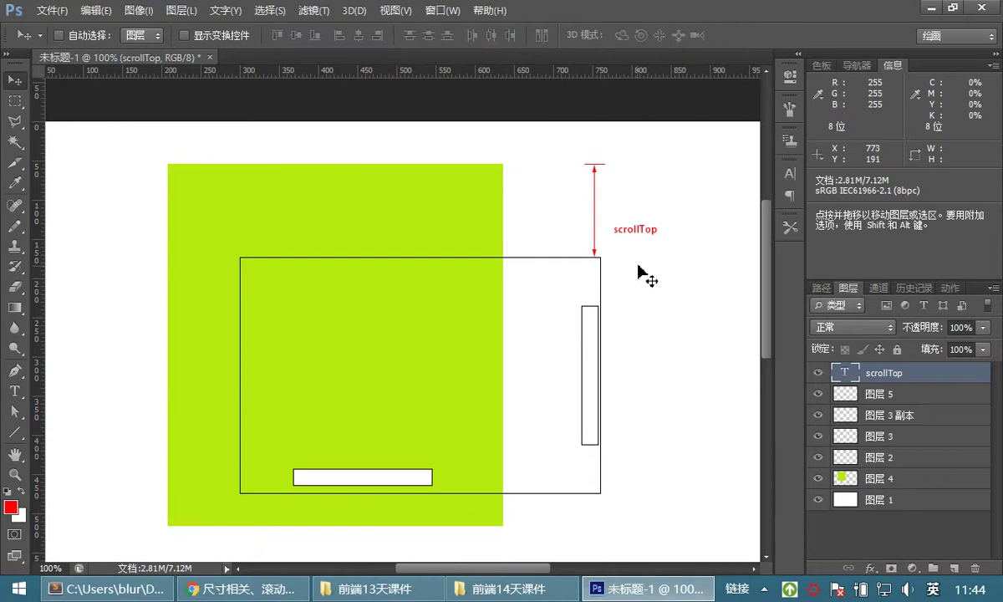
drag(648, 224, 201, 499)
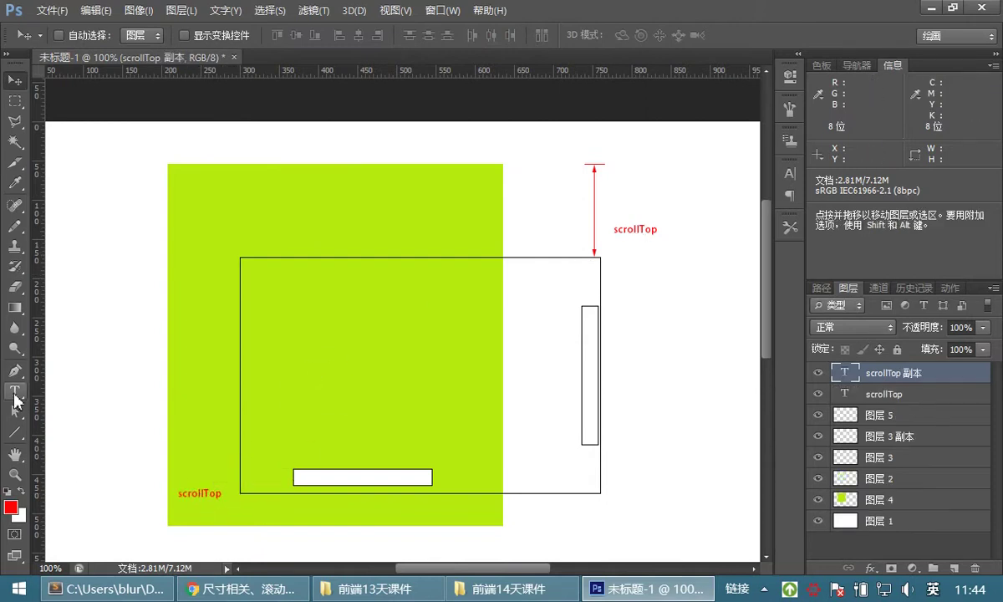
click(15, 391)
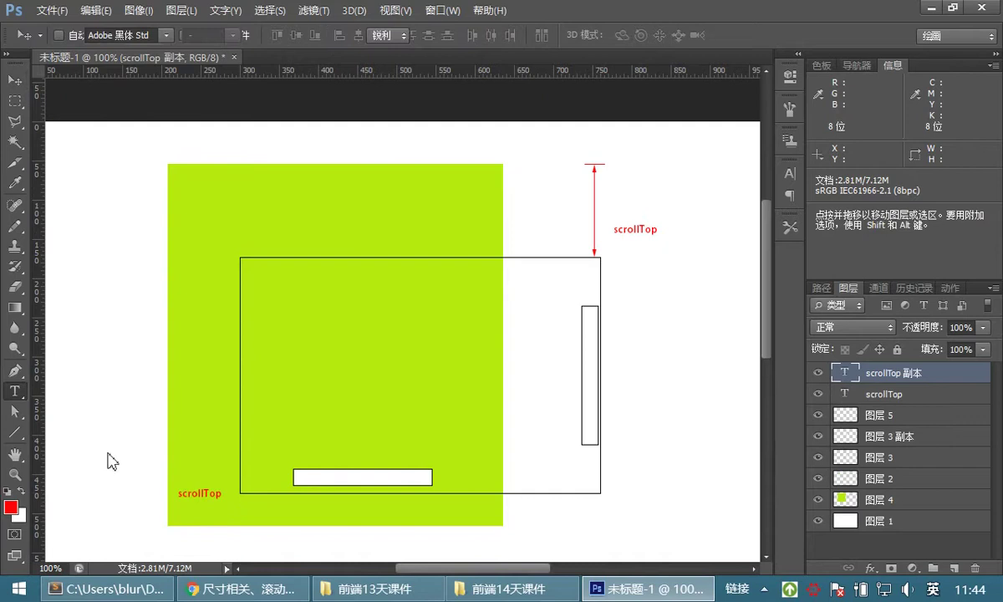
click(211, 491)
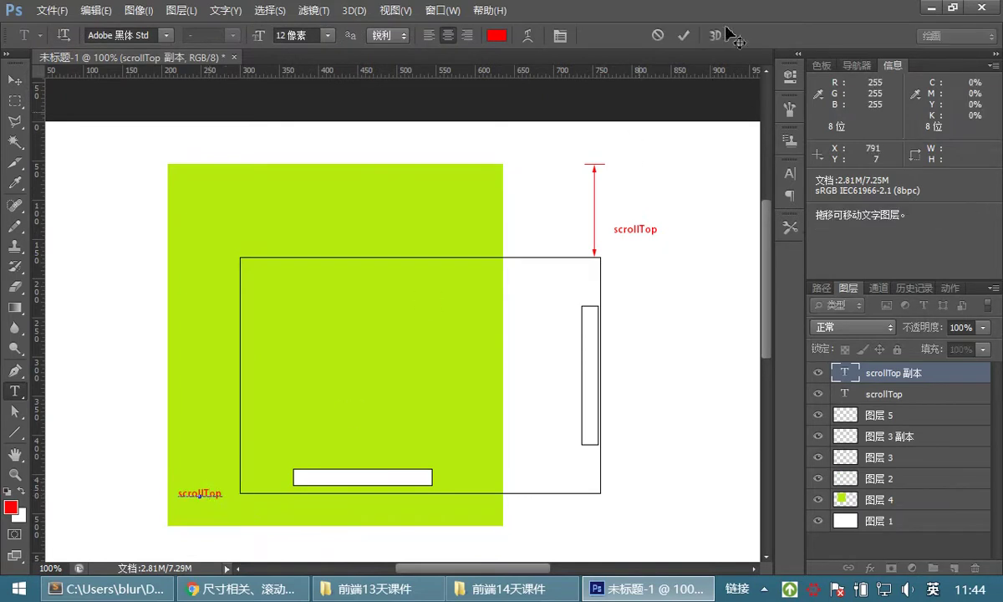
click(245, 507)
drag(211, 492, 222, 493)
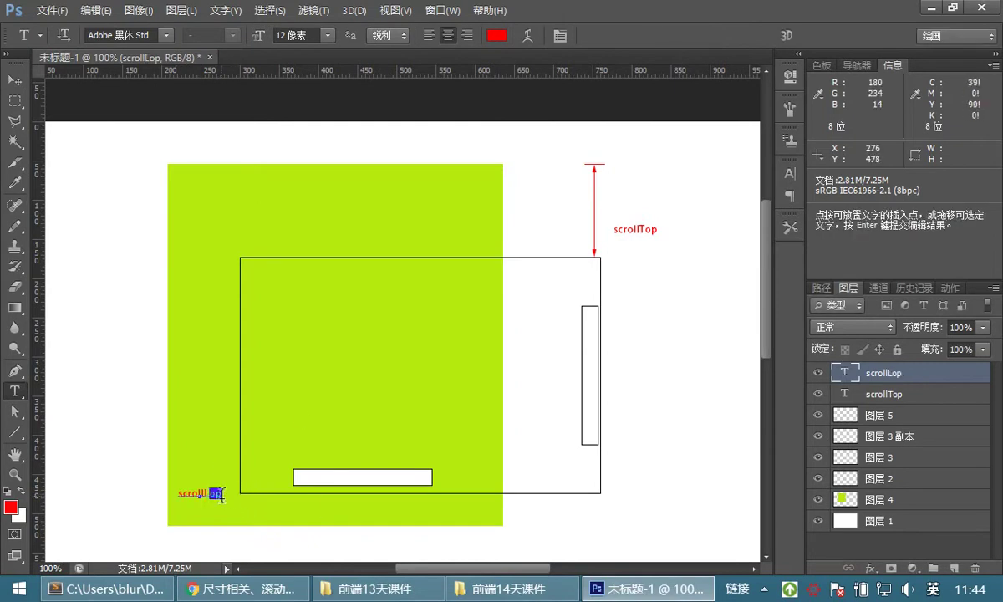
text(Top)
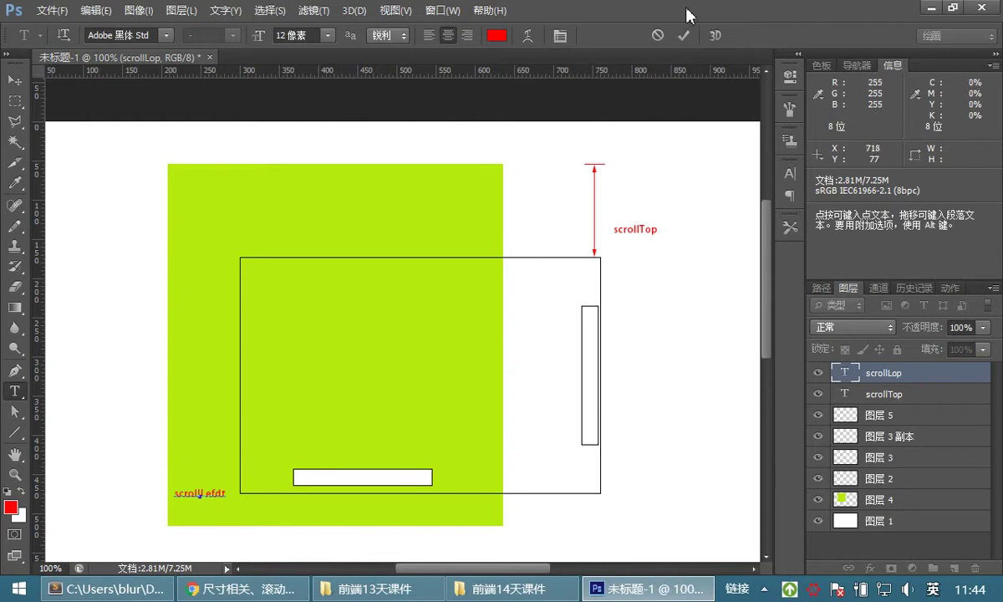
click(119, 392)
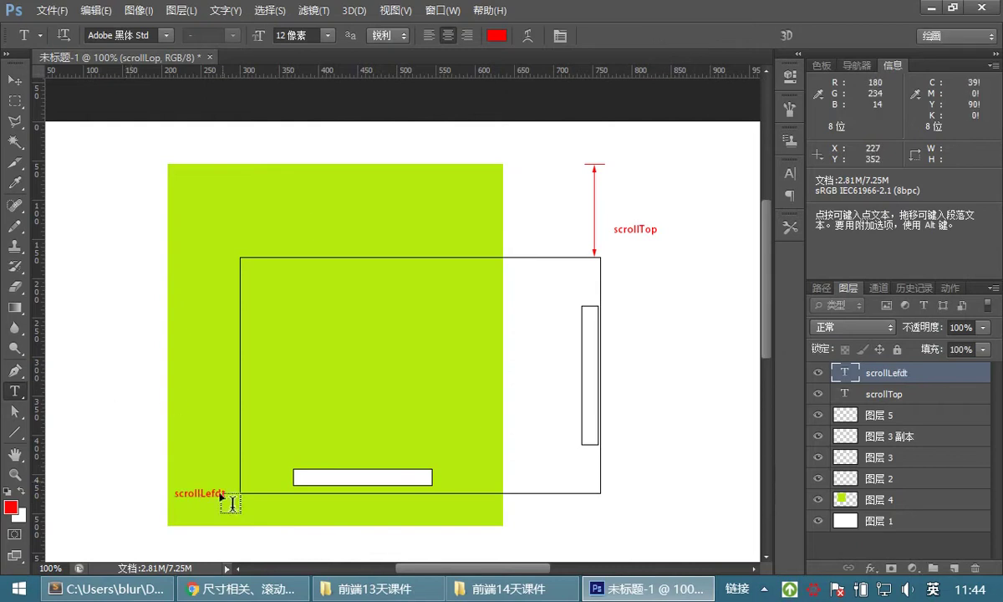
drag(217, 495, 223, 497)
text(t)
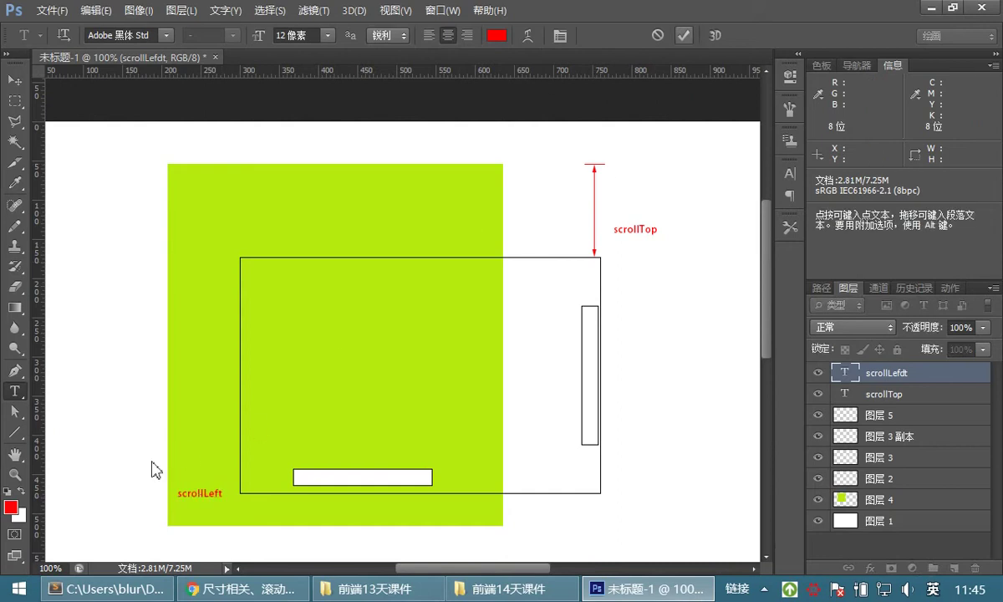
- Zoom in to 300% on the area around the "scrollLeft" label and the viewport's lower-left corner
click(14, 474)
click(14, 474)
click(219, 458)
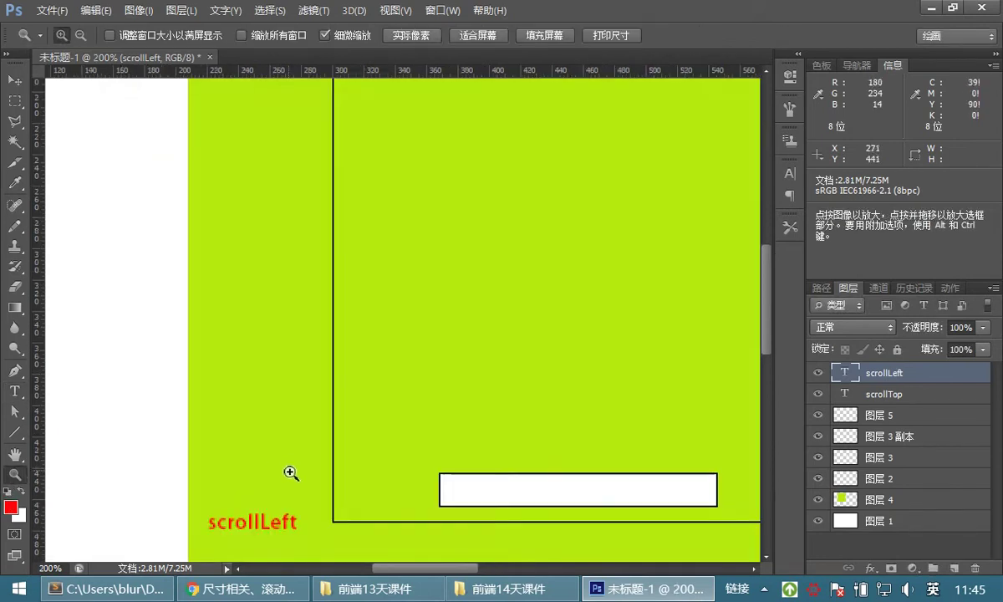
click(298, 311)
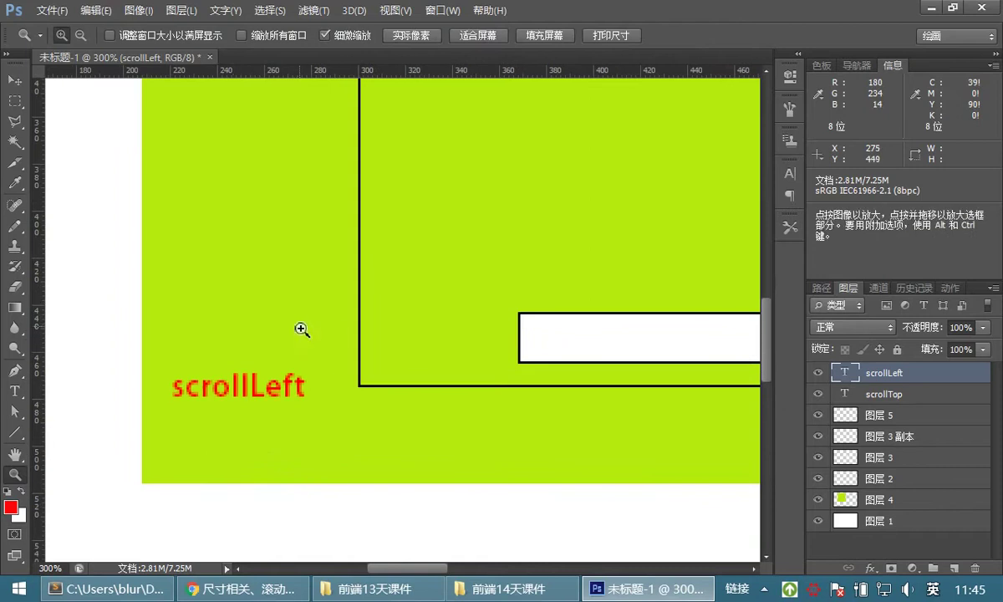